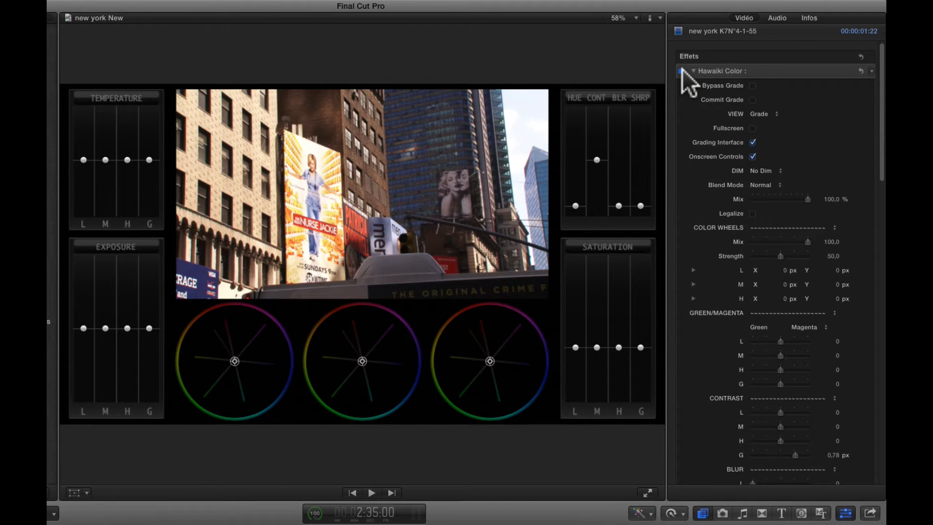
Disable and collapse the Hawaiki Color effect, and inspect the color and exposure boards of Correction 1
left_click(681, 71)
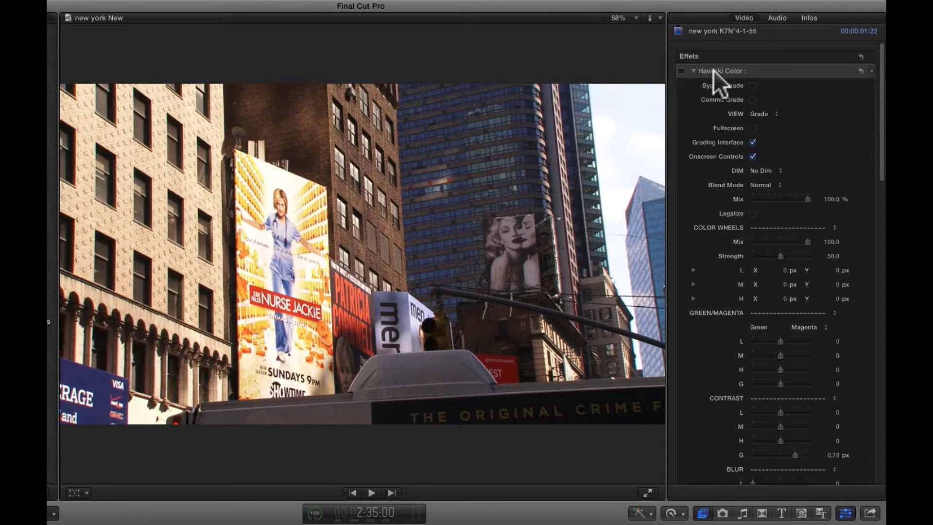
left_click(695, 71)
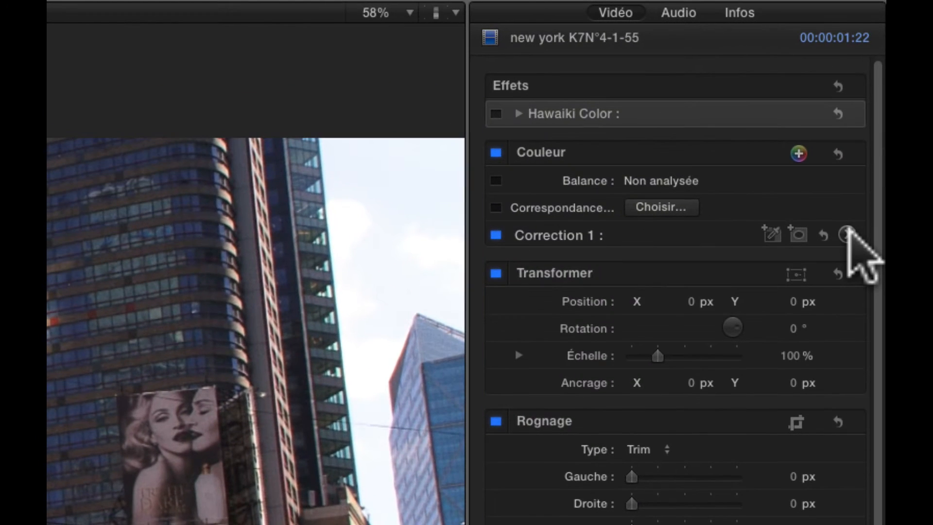
left_click(865, 135)
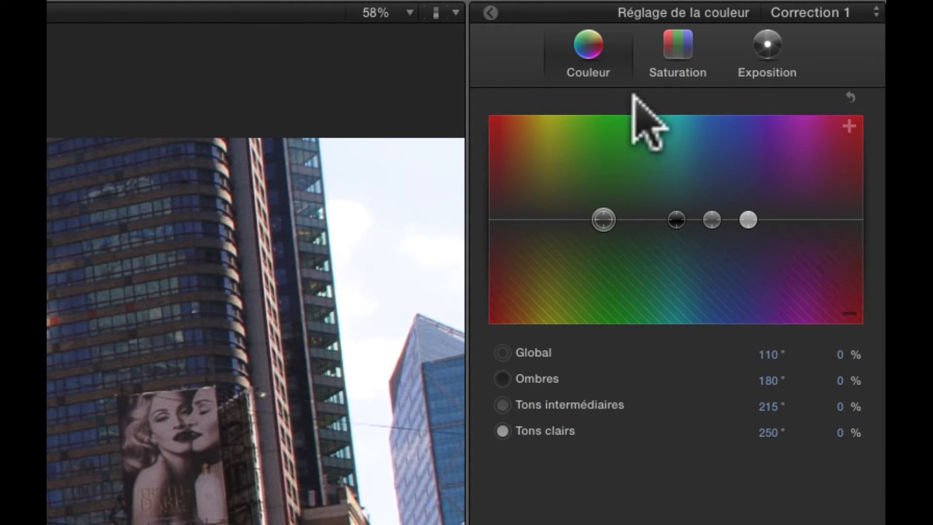
left_click(765, 49)
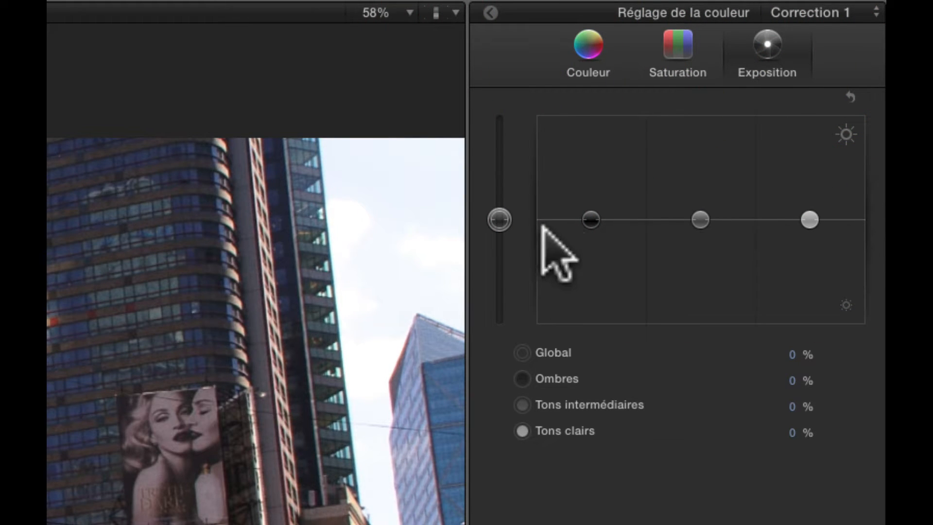
left_click(589, 67)
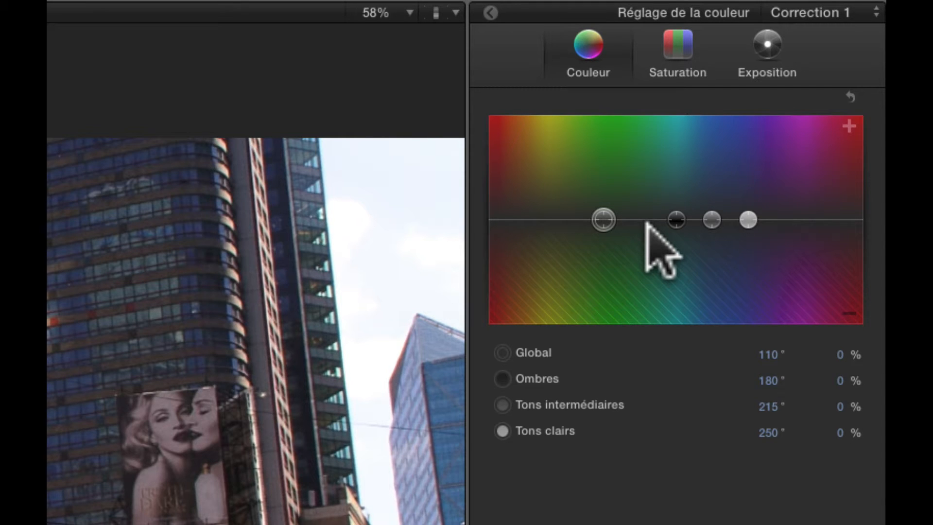
left_click(490, 13)
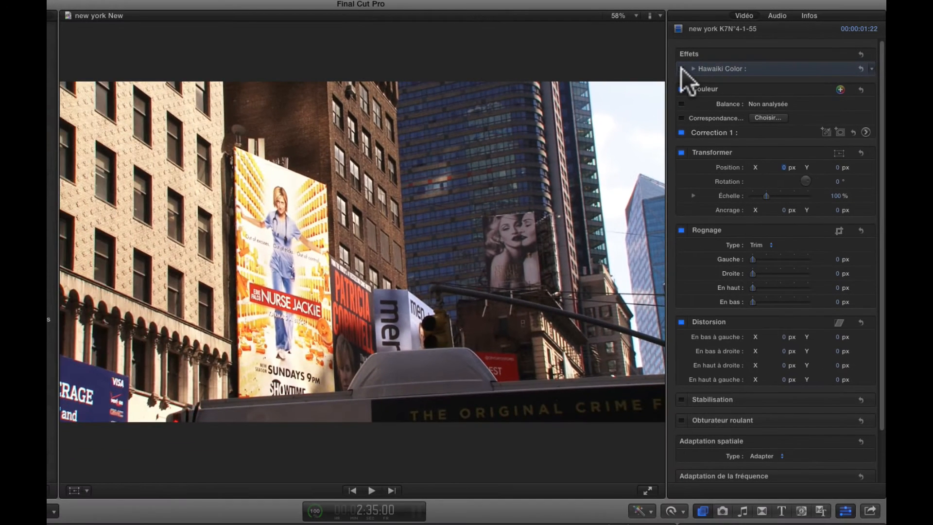
Re-enable the Hawaiki Color effect and cool the highlights with the onscreen temperature control
left_click(673, 70)
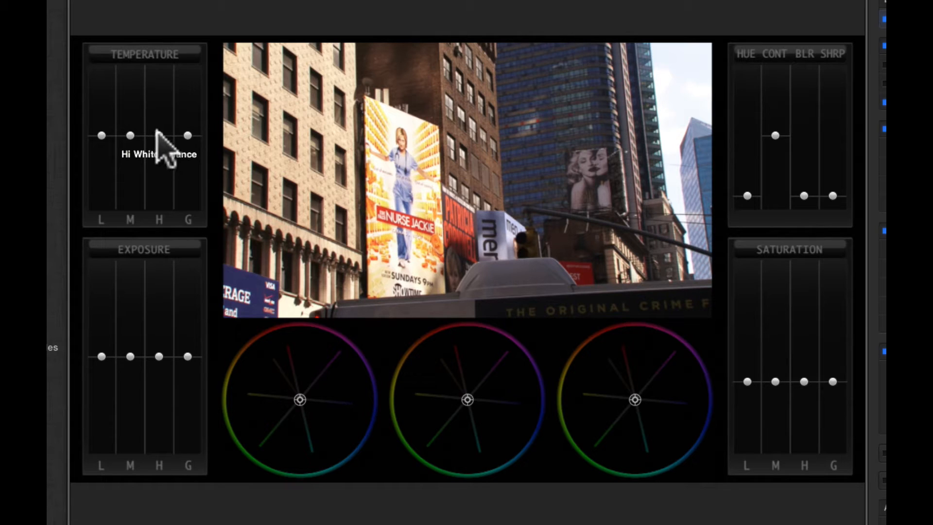
left_click_drag(156, 132, 163, 177)
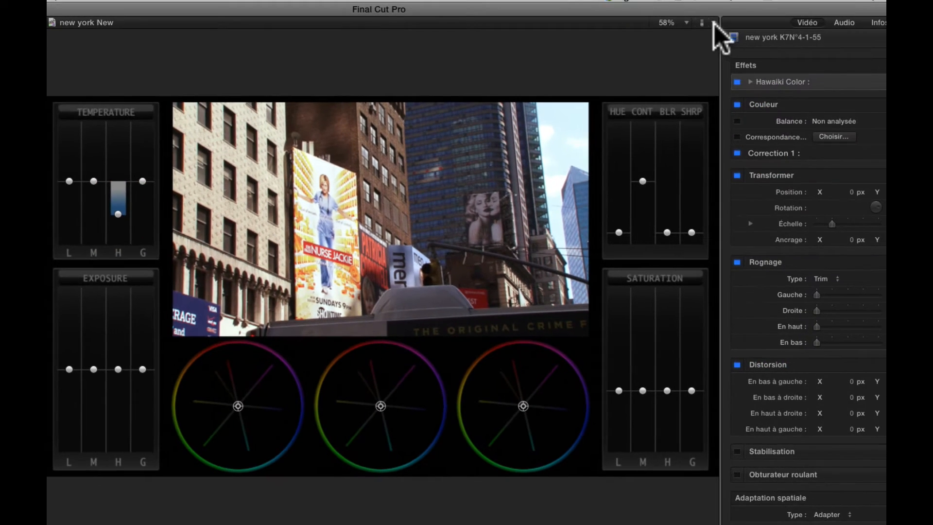
Display the video scopes and balance the temperature by cooling the highlights further, slightly warming the midtones and slightly cooling the lows
left_click(713, 22)
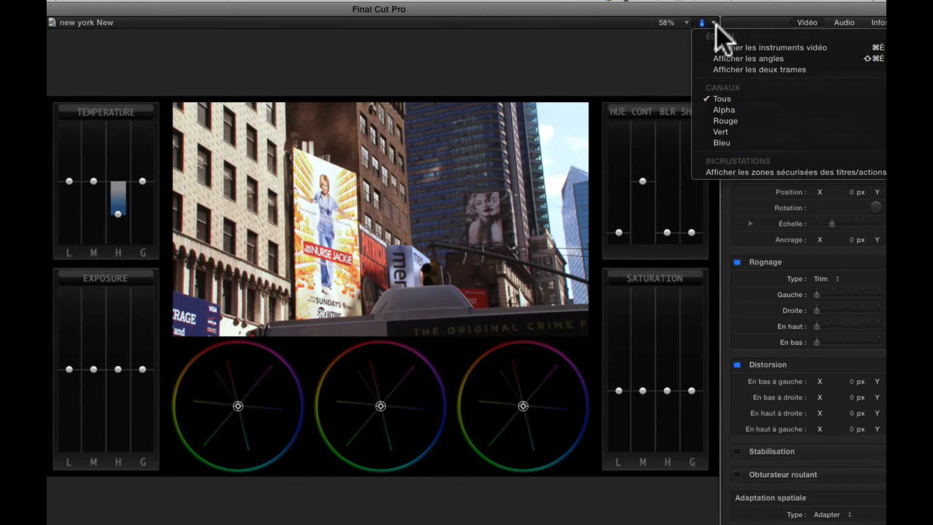
left_click(723, 48)
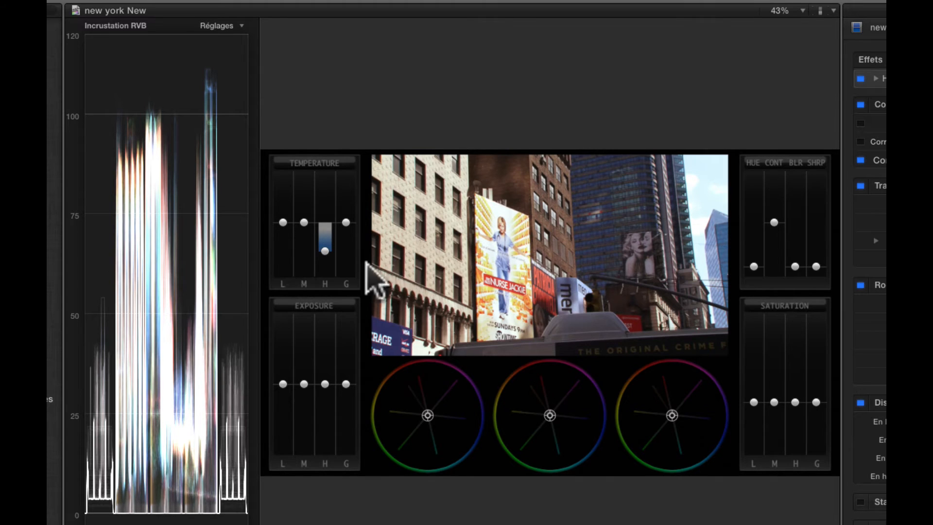
left_click_drag(322, 248, 318, 262)
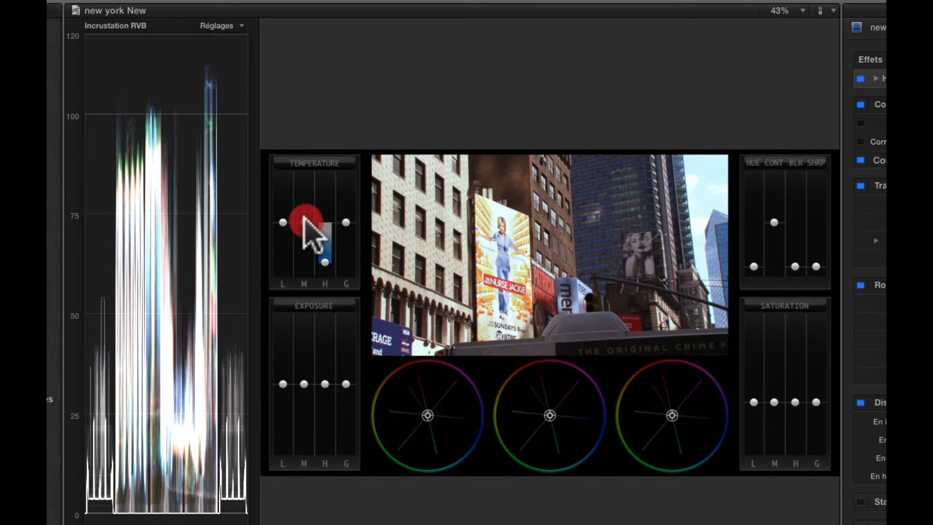
mouse_move(304, 220)
left_mouse_down()
mouse_move(299, 260)
mouse_move(297, 183)
mouse_move(297, 262)
left_mouse_up()
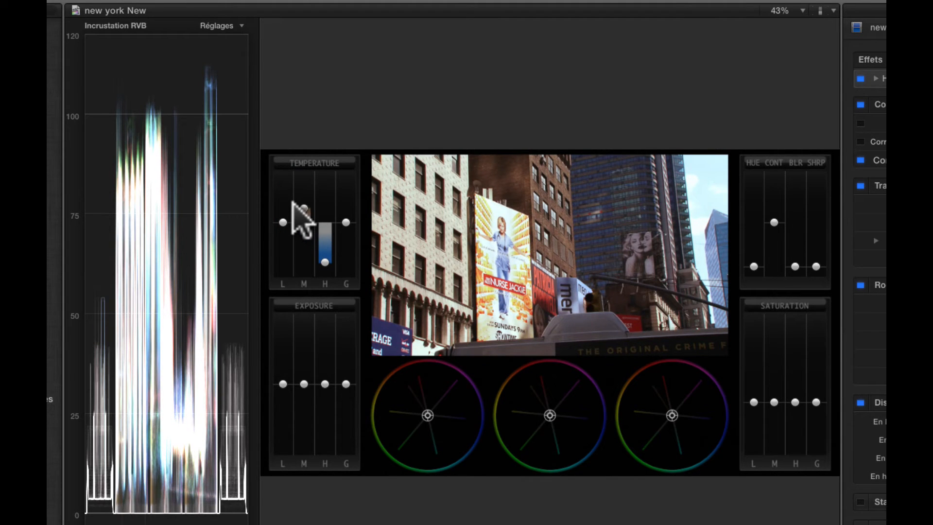
mouse_move(283, 222)
left_mouse_down()
mouse_move(284, 243)
mouse_move(284, 191)
mouse_move(282, 242)
mouse_move(281, 207)
mouse_move(275, 239)
mouse_move(283, 174)
mouse_move(284, 258)
mouse_move(285, 173)
mouse_move(283, 234)
left_mouse_up()
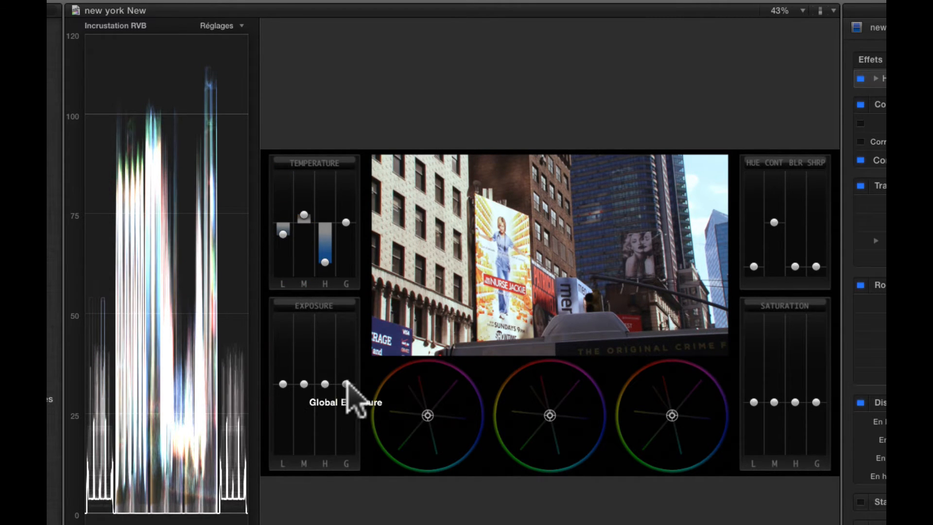
Balance the onscreen exposure by lowering the highlights, raising the midtones and slightly lowering the lows
mouse_move(346, 384)
left_mouse_down()
mouse_move(348, 366)
mouse_move(345, 394)
mouse_move(310, 391)
mouse_move(346, 362)
mouse_move(350, 330)
mouse_move(347, 386)
mouse_move(346, 377)
mouse_move(324, 392)
mouse_move(326, 378)
mouse_move(325, 401)
mouse_move(306, 367)
mouse_move(278, 387)
left_mouse_up()
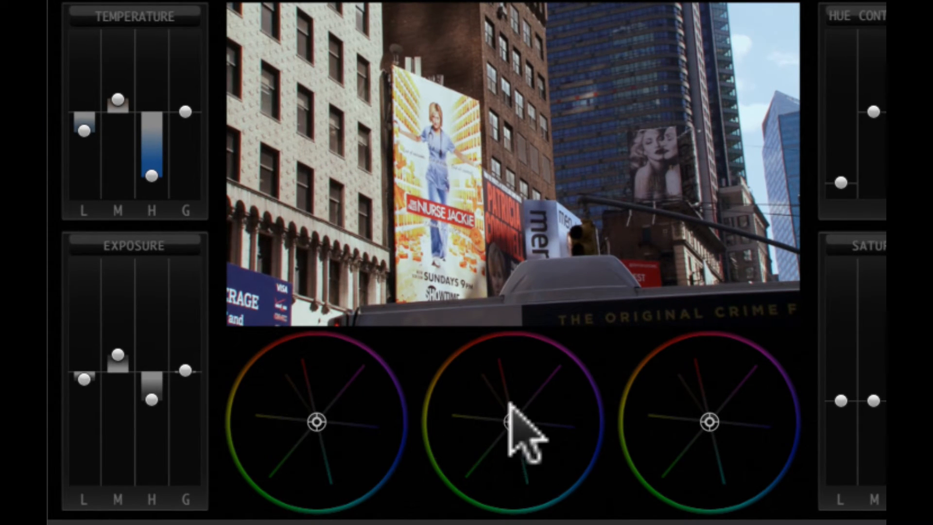
Shift the highlights color wheel toward cyan, and nudge the midtones and lows wheels slightly toward magenta
left_click(706, 416)
left_click_drag(707, 415, 730, 449)
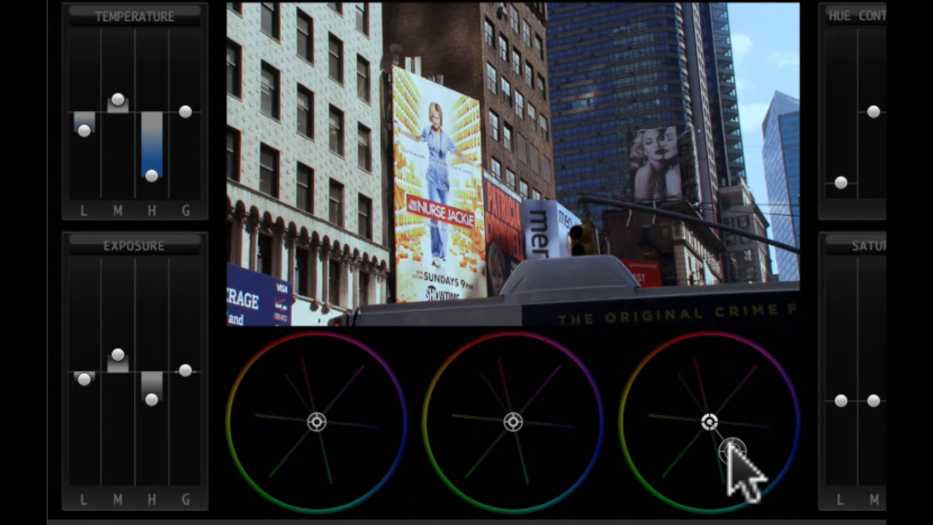
left_click(715, 462)
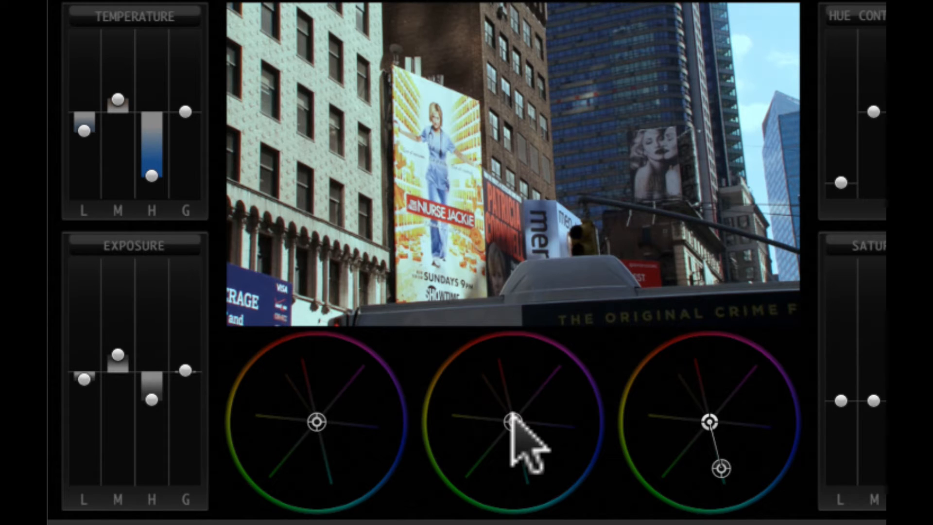
mouse_move(511, 417)
left_mouse_down()
mouse_move(491, 350)
mouse_move(512, 450)
mouse_move(502, 395)
mouse_move(471, 387)
mouse_move(455, 396)
mouse_move(529, 413)
left_mouse_up()
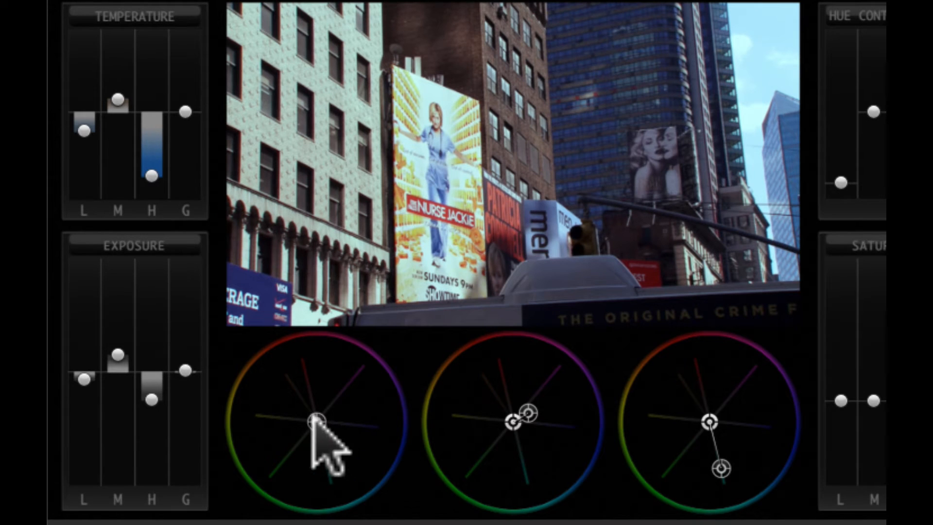
mouse_move(313, 418)
left_mouse_down()
mouse_move(247, 431)
mouse_move(350, 430)
mouse_move(347, 412)
mouse_move(309, 405)
mouse_move(333, 409)
mouse_move(329, 401)
mouse_move(366, 381)
mouse_move(360, 376)
mouse_move(344, 402)
mouse_move(329, 402)
left_mouse_up()
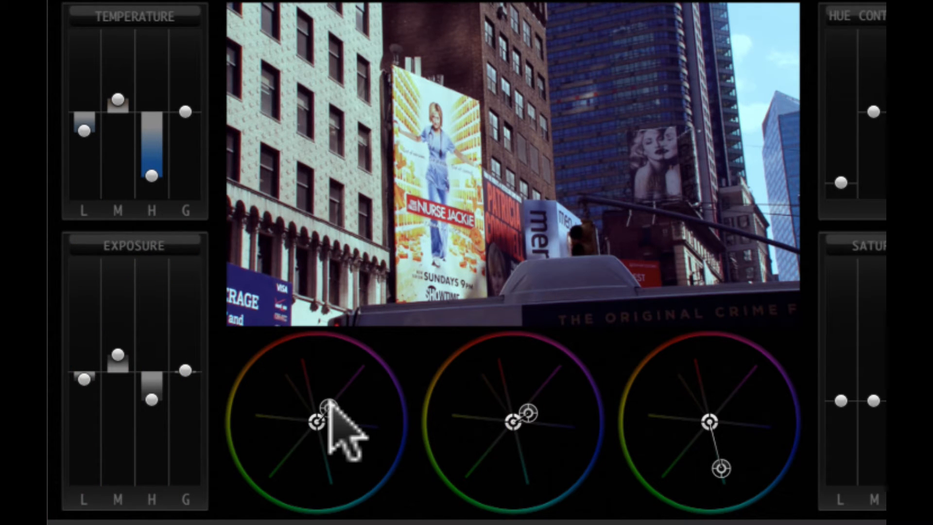
mouse_move(272, 432)
left_mouse_down()
mouse_move(284, 431)
mouse_move(198, 479)
mouse_move(285, 437)
mouse_move(266, 442)
left_mouse_up()
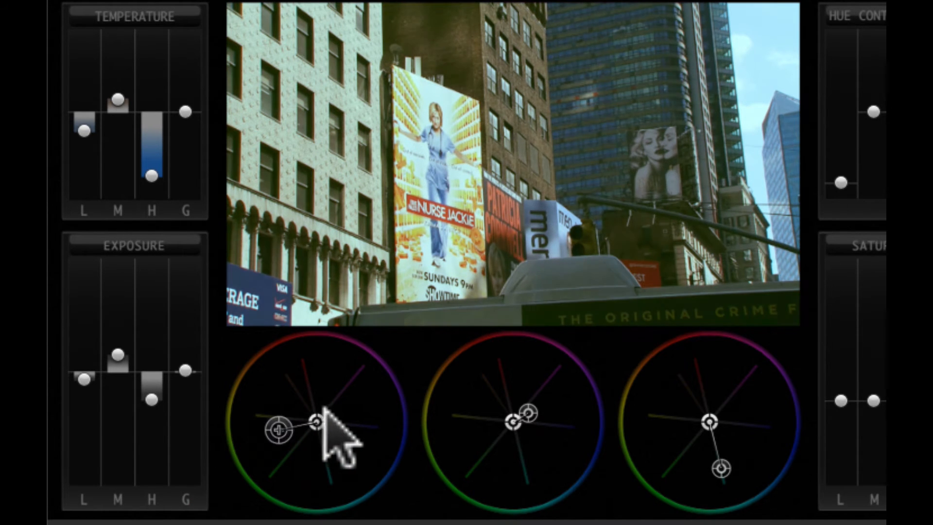
left_click(325, 410)
left_click(324, 409)
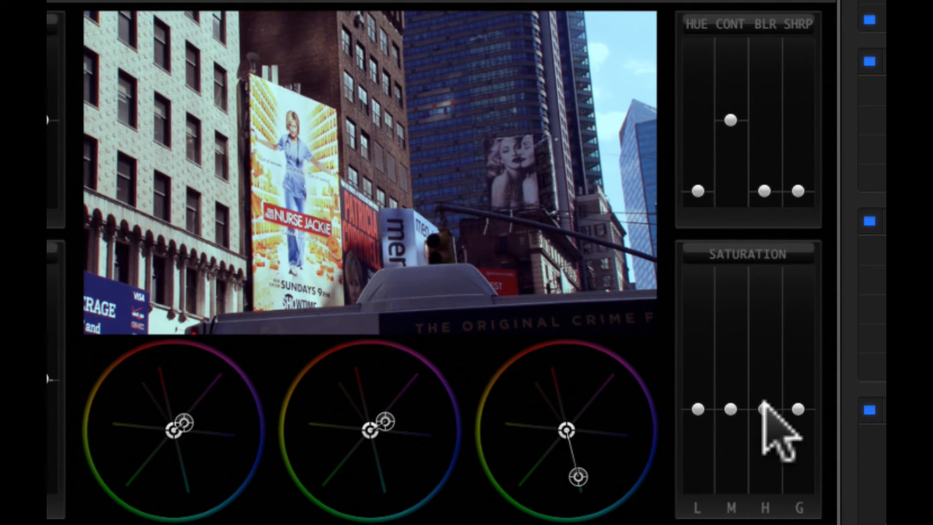
Raise the saturation strongly in the highlights, moderately in the midtones and slightly in the lows, and add a little sharpness
left_click_drag(762, 401, 753, 311)
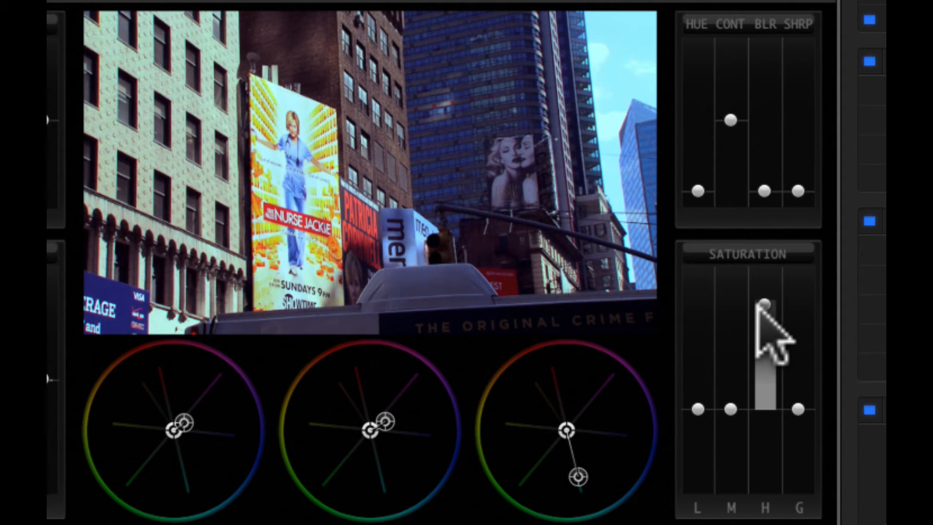
left_click(731, 417)
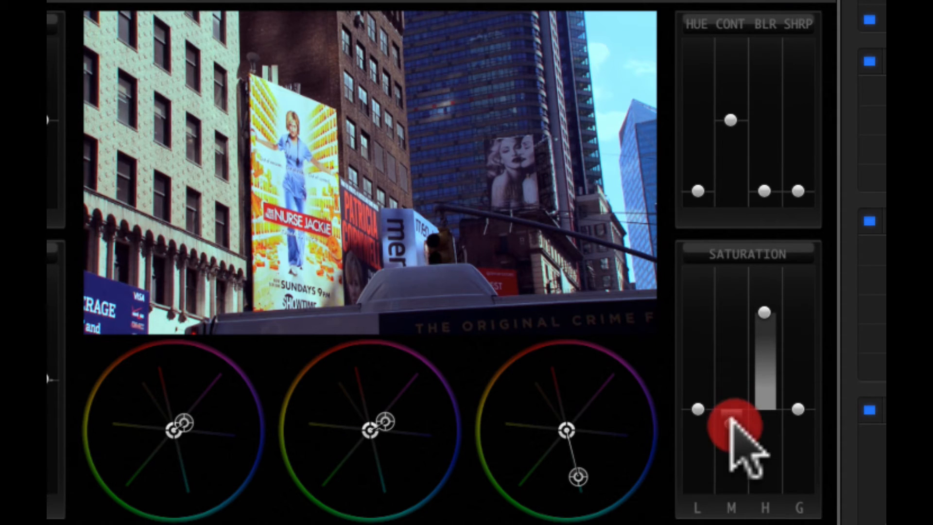
left_click(698, 417)
left_click_drag(698, 416, 650, 405)
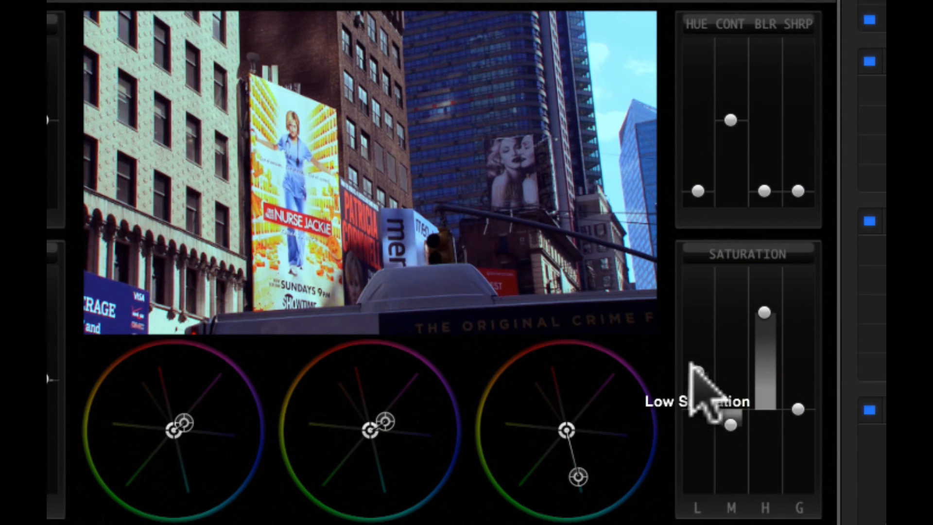
left_click_drag(699, 396, 739, 371)
left_click_drag(725, 416, 728, 343)
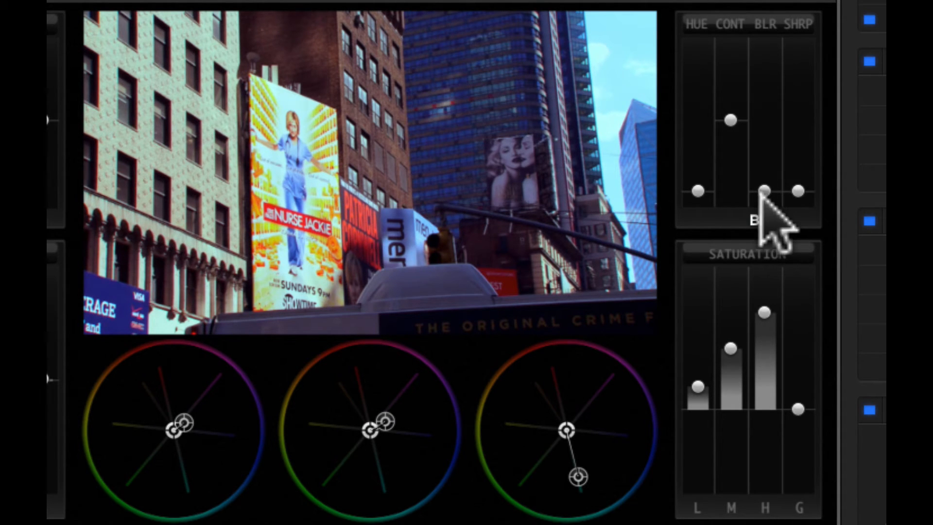
left_click_drag(763, 190, 777, 160)
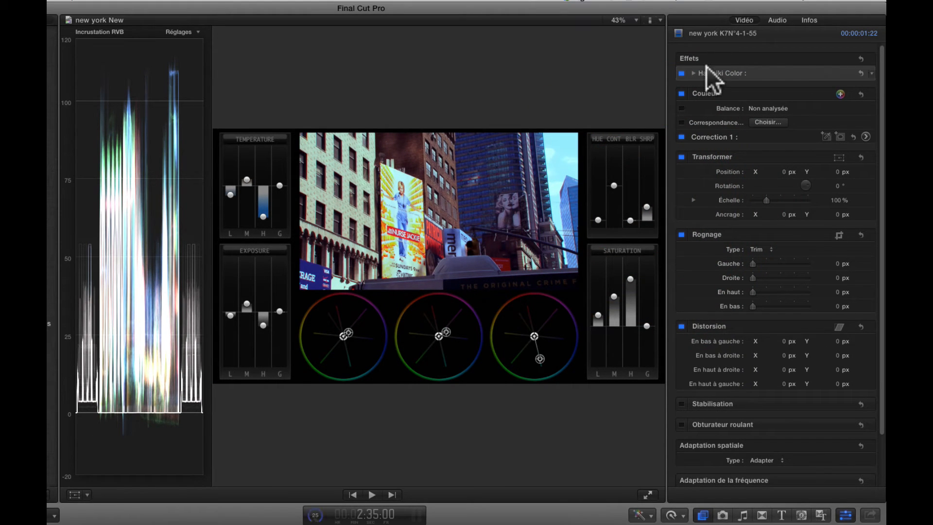
Expand the Hawaiki Color parameters, hide the video scopes and turn on the effect's Fullscreen option
left_click(692, 72)
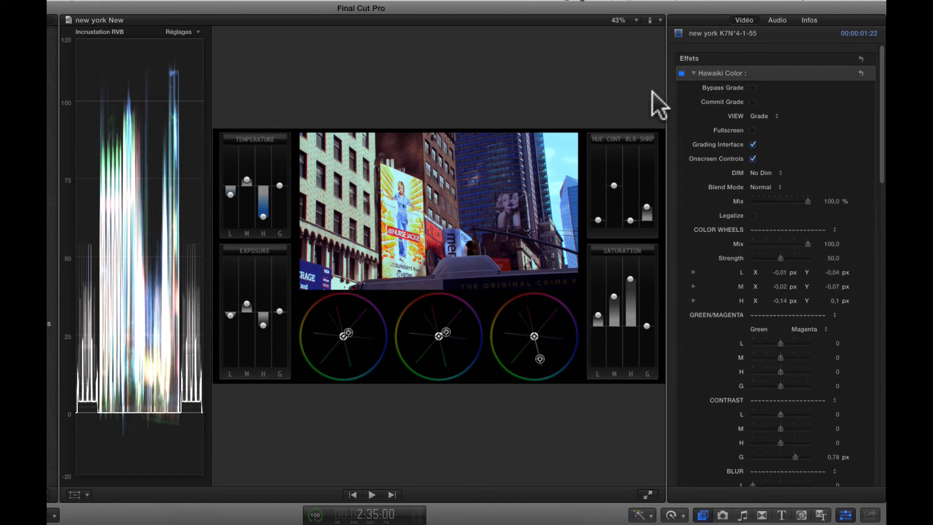
left_click(659, 20)
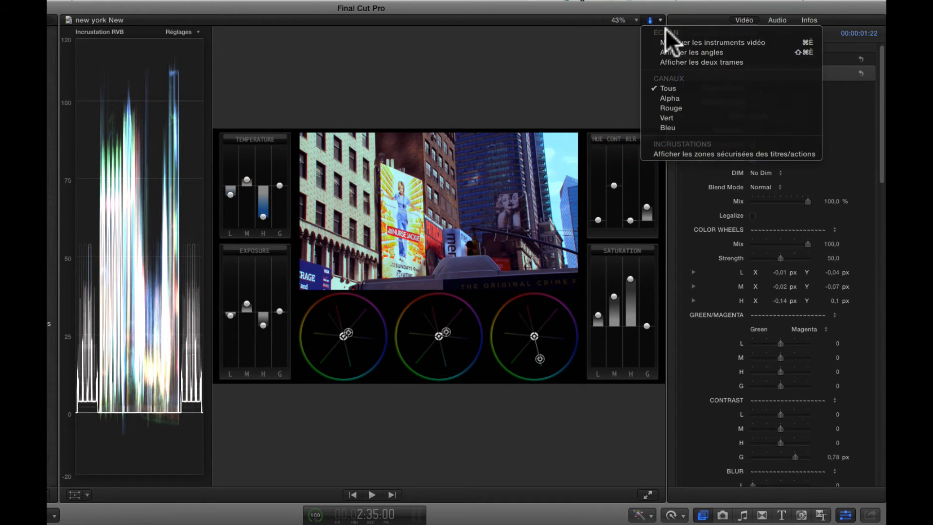
left_click(669, 39)
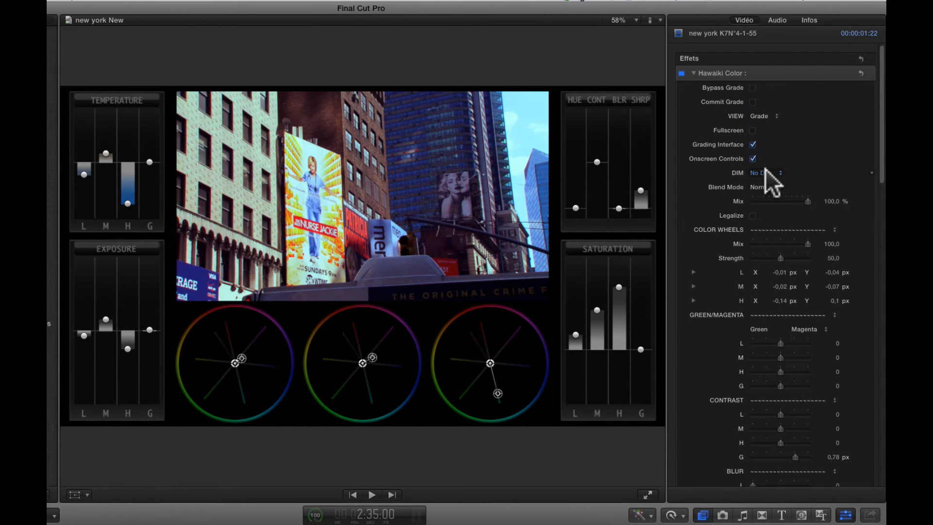
left_click(752, 129)
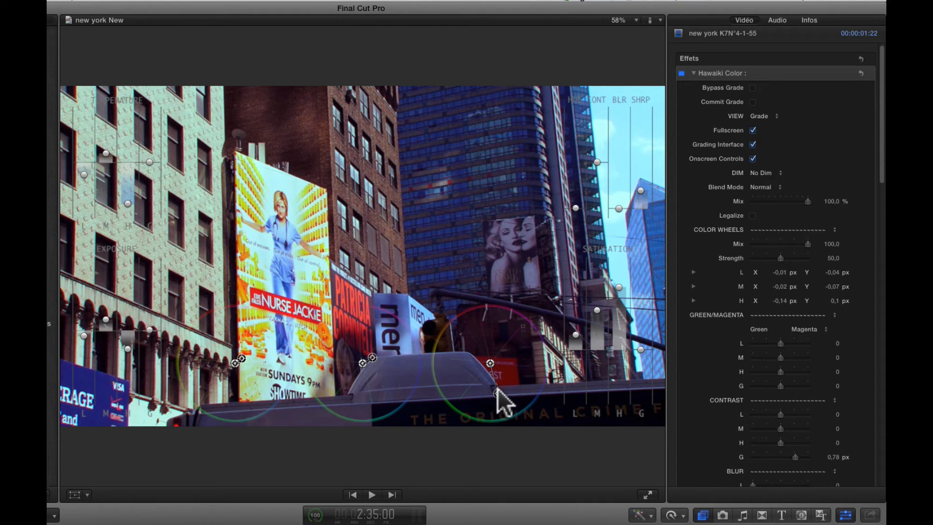
Shift the highlights wheel toward blue (Y about -0.04) and the midtones wheel to X about -0.11, and slightly lower the midtone exposure
left_click_drag(497, 391, 512, 372)
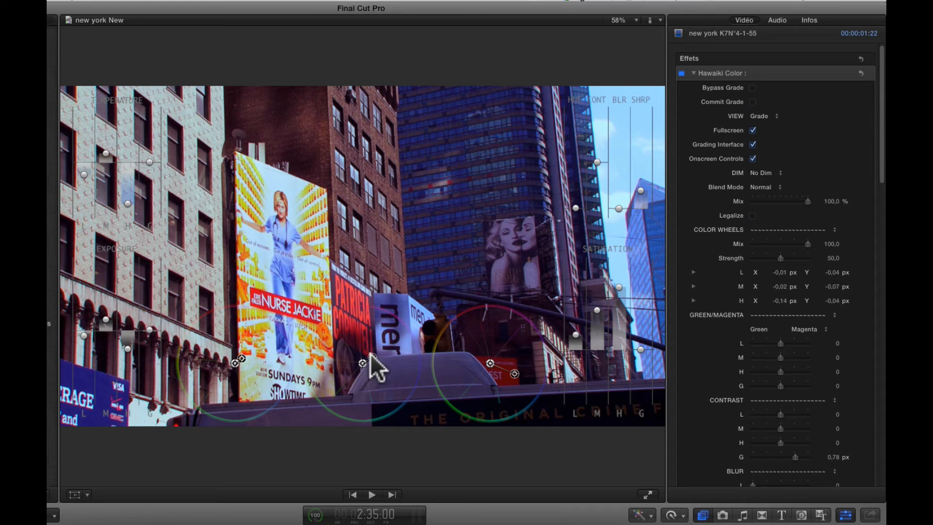
left_click_drag(371, 355, 381, 374)
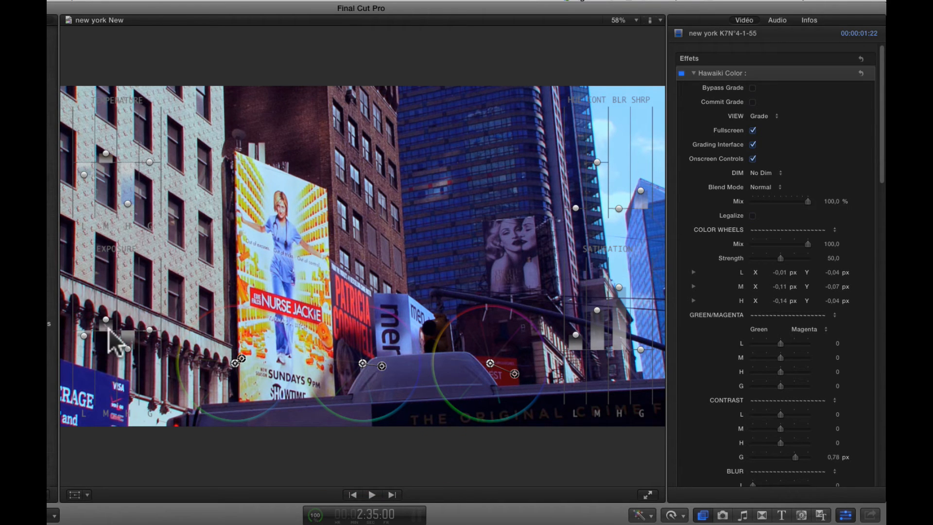
mouse_move(106, 320)
left_mouse_down()
mouse_move(106, 300)
mouse_move(102, 319)
left_mouse_up()
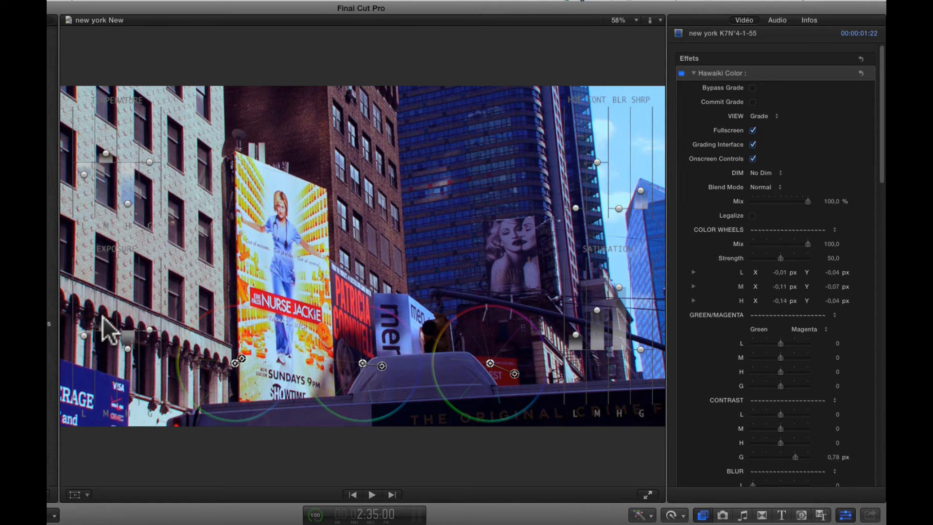
left_click(102, 318)
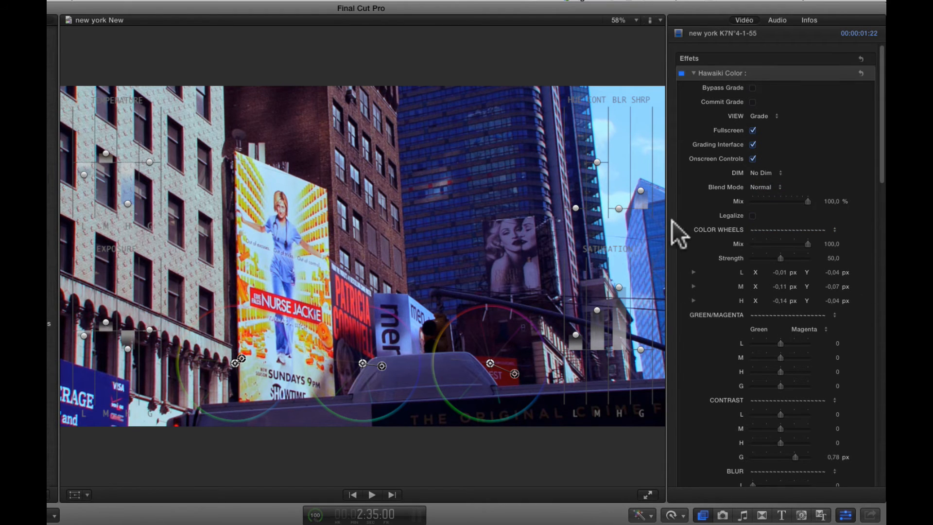
Look through the Hawaiki Color parameters for contrast, blur, sharpness, temperature and exposure
scroll(771, 296, "down", 5)
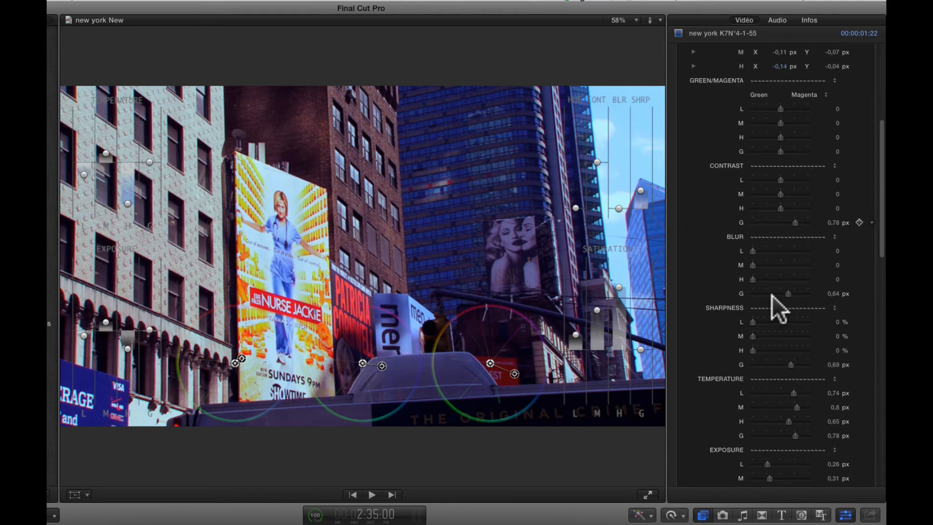
scroll(771, 295, "up", 2)
scroll(772, 294, "up", 5)
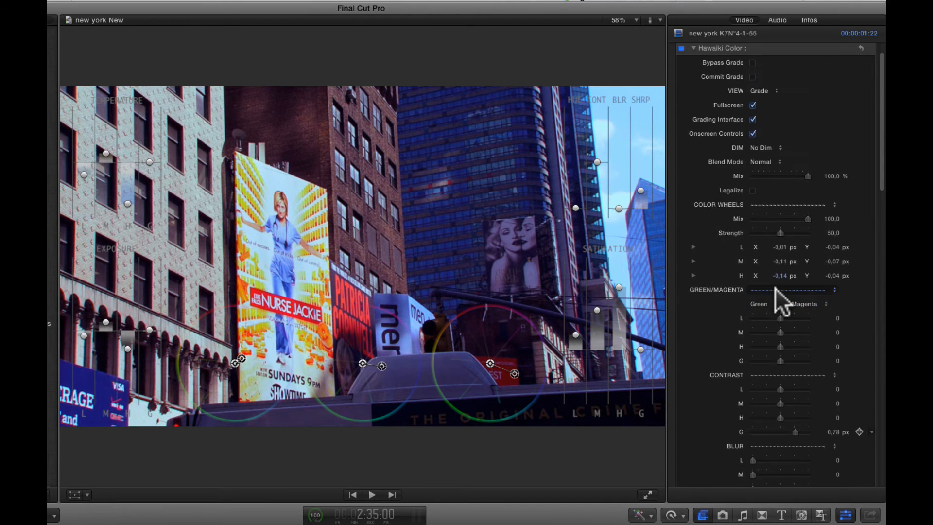
Compare the graded and original image by toggling Bypass Grade and the whole Hawaiki Color effect
scroll(787, 175, "up", 2)
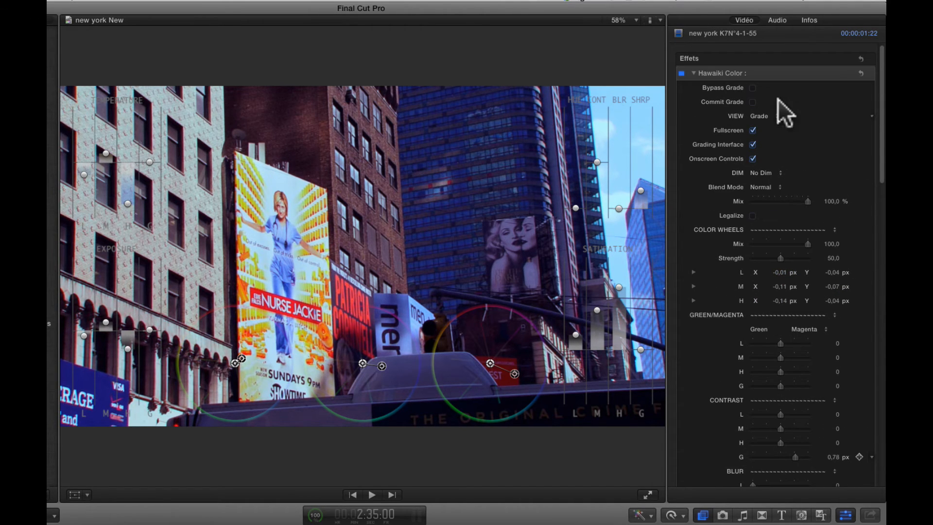
left_click(752, 87)
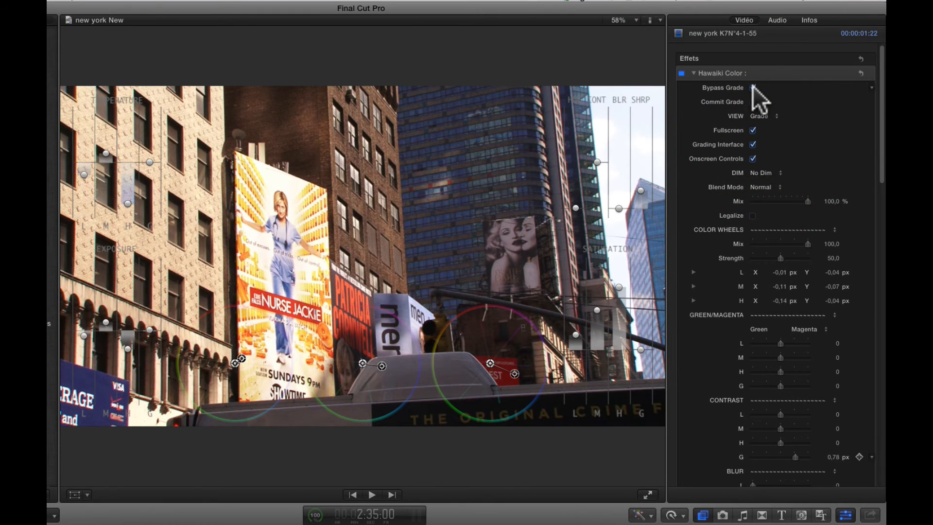
left_click(752, 87)
left_click(681, 73)
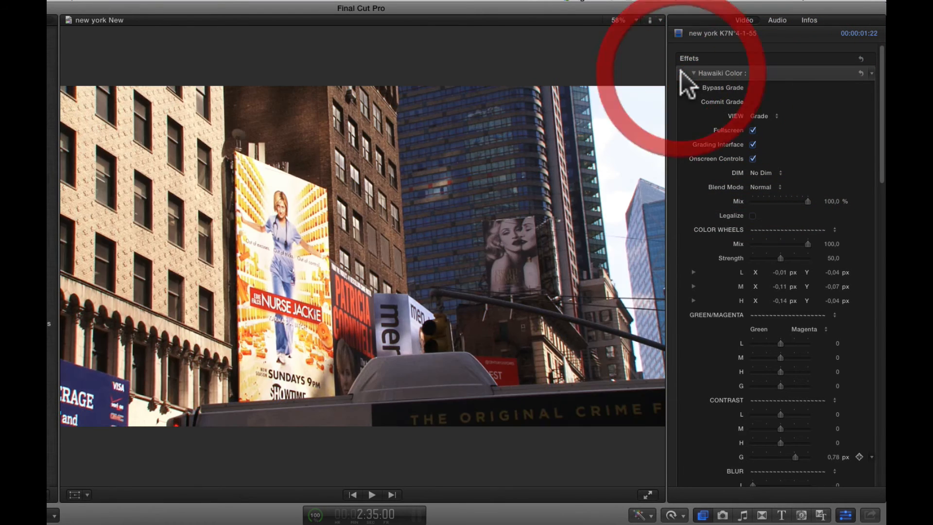
left_click(681, 73)
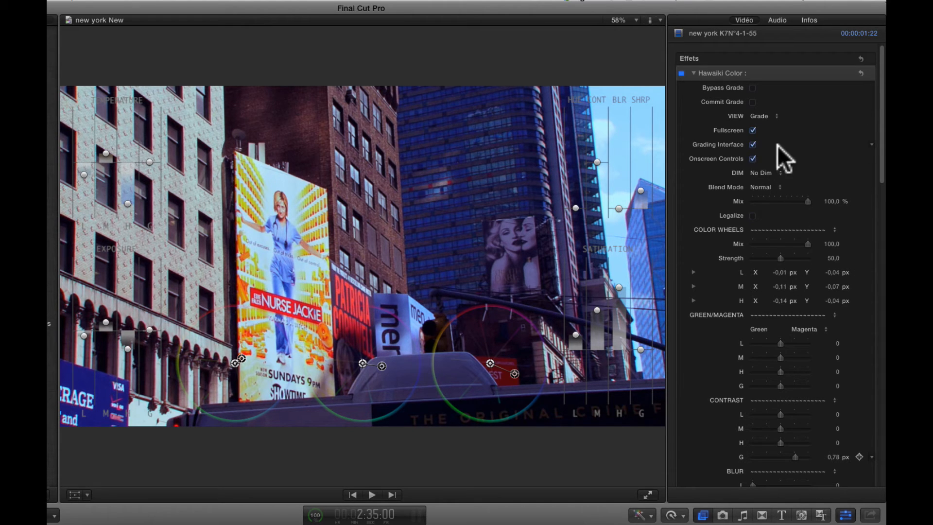
Preview the image with the Grading Interface hidden, and again with the Onscreen Controls hidden, restoring each
left_click(752, 145)
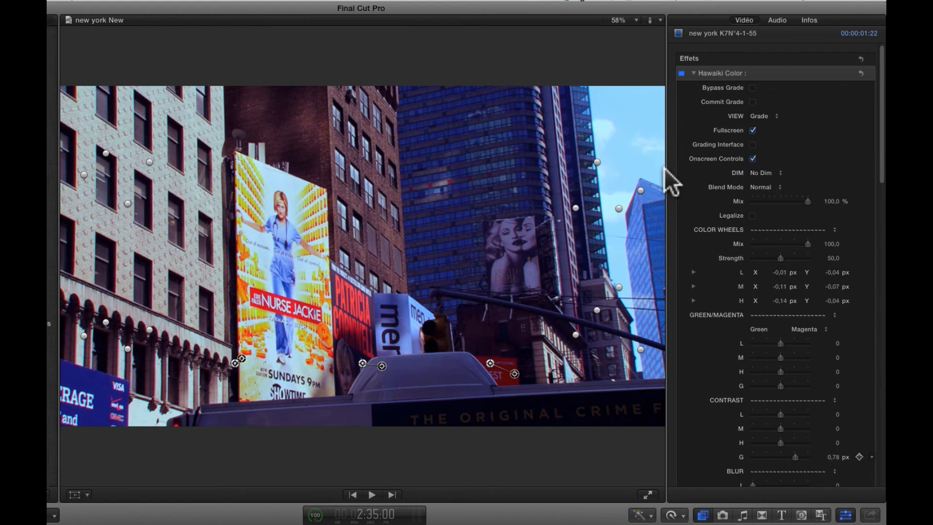
left_click(752, 158)
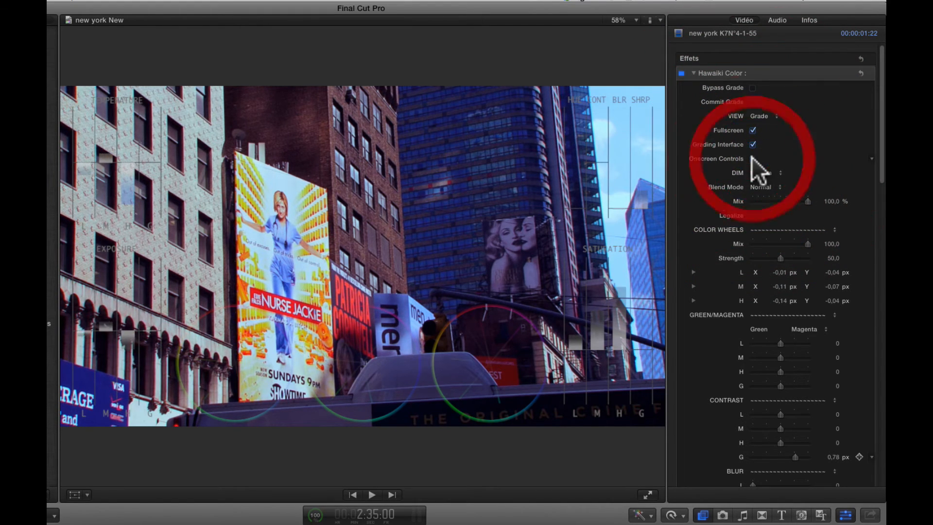
left_click(751, 158)
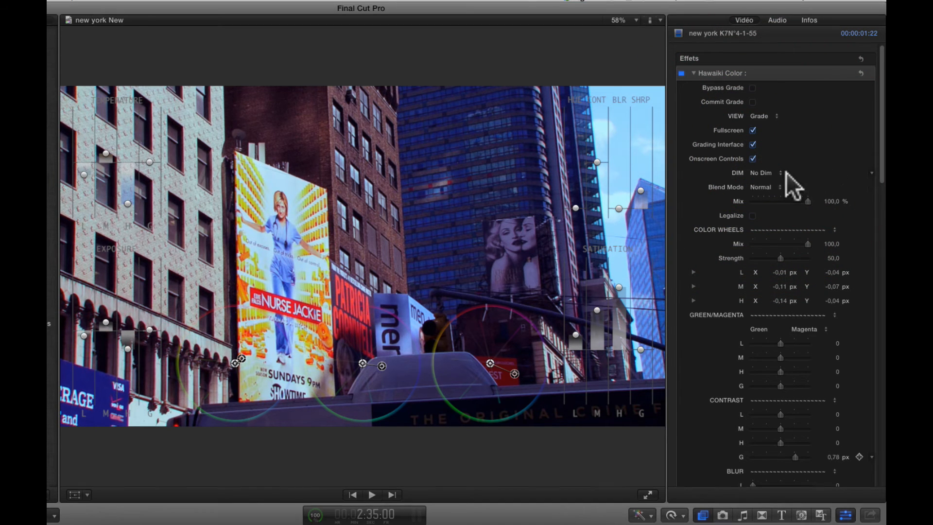
Try the Inscrustation blend mode on the Hawaiki Color effect with its overall Mix at about 60%
left_click(776, 185)
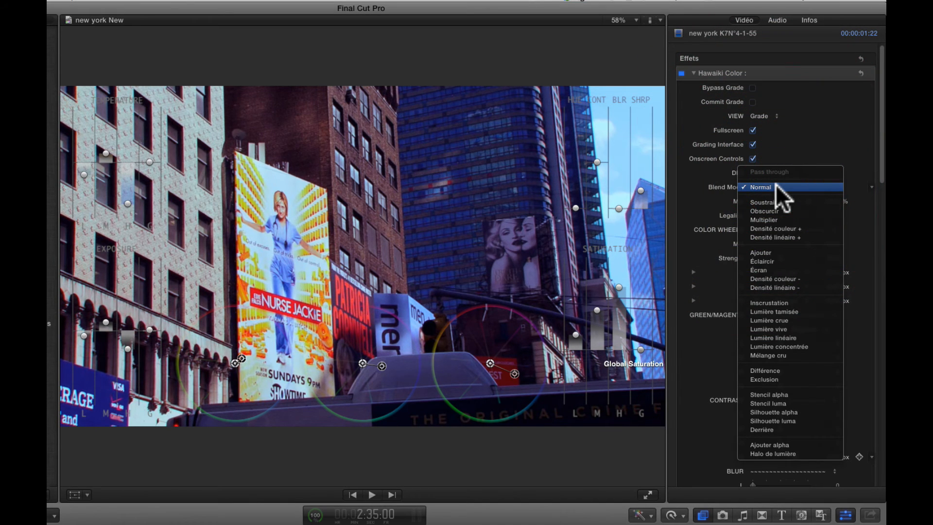
left_click(782, 301)
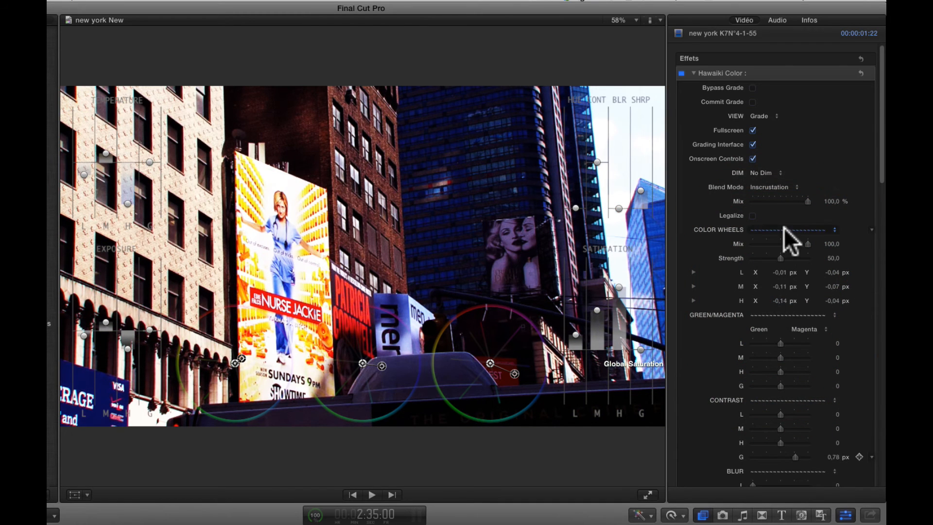
left_click_drag(806, 200, 740, 200)
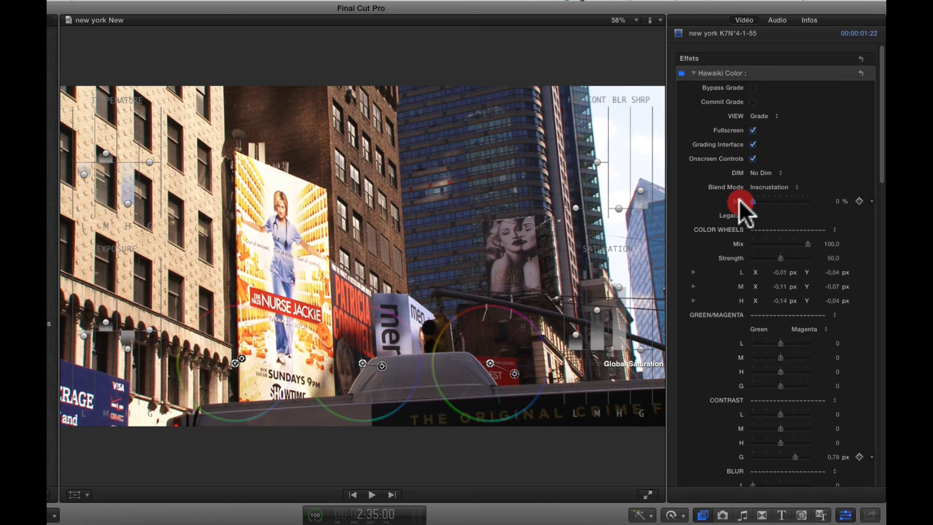
mouse_move(765, 198)
left_mouse_down()
mouse_move(803, 193)
mouse_move(742, 202)
mouse_move(783, 198)
left_mouse_up()
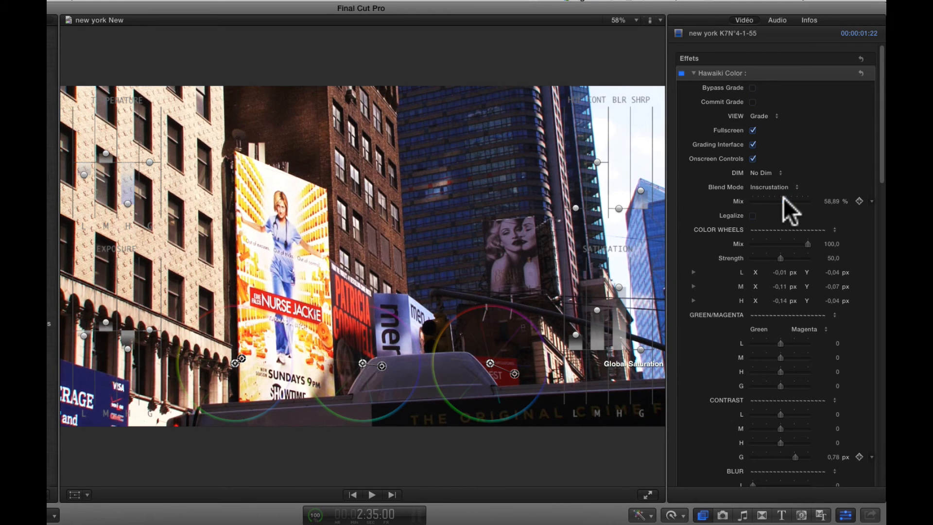
Compare the blended grade with the original image by switching the Hawaiki Color effect off and on
left_click(680, 71)
left_click(679, 71)
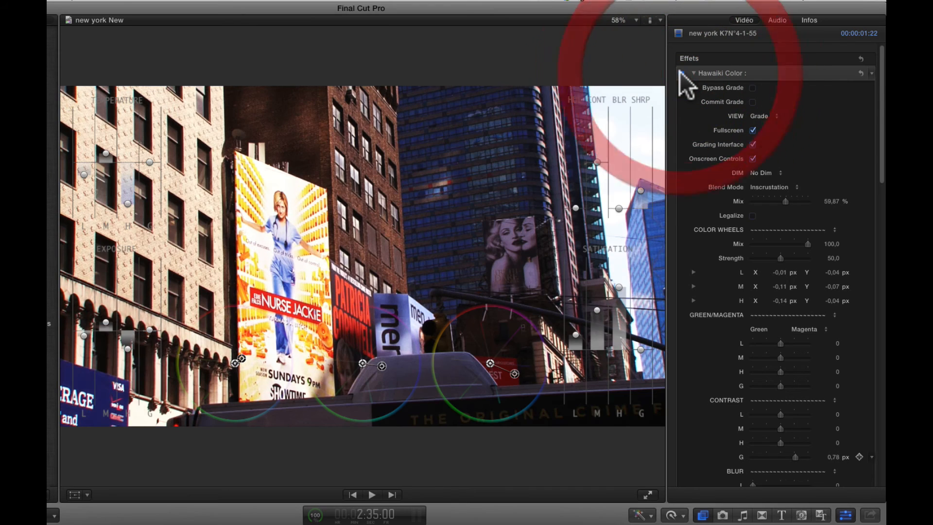
left_click(679, 72)
left_click(679, 72)
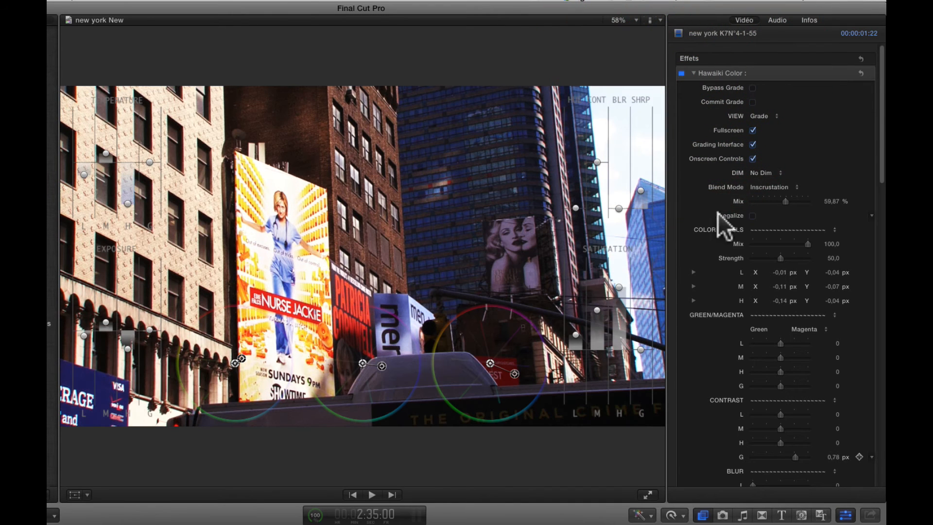
Set the effect's overall Mix to about 83% and its blend mode to Normal, with Fullscreen off
mouse_move(786, 197)
left_mouse_down()
mouse_move(808, 199)
mouse_move(800, 200)
left_mouse_up()
left_click(775, 187)
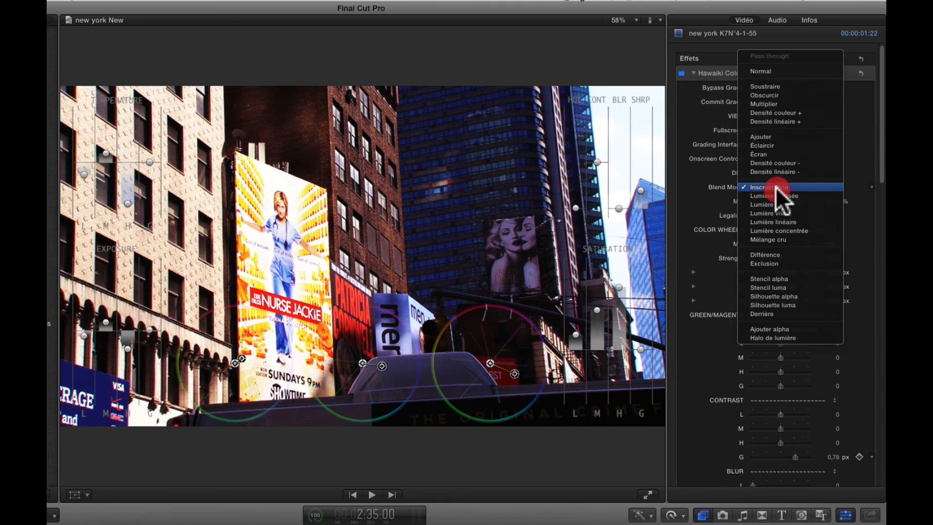
left_click(758, 71)
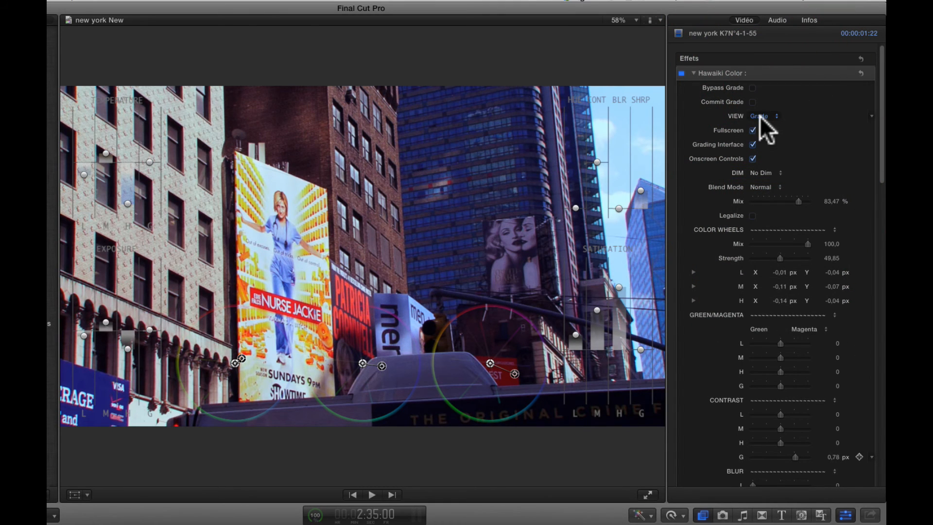
left_click(752, 130)
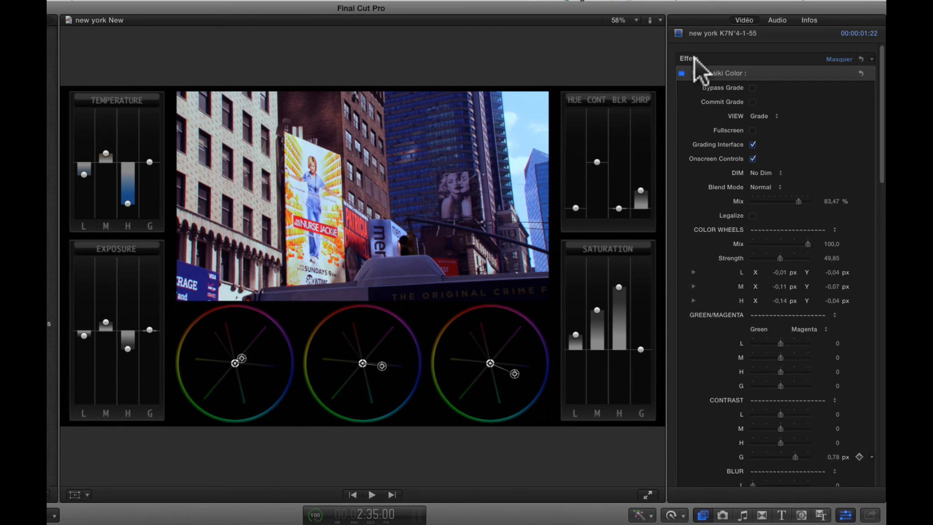
Collapse the Hawaiki Color parameters and look through the color, saturation and exposure settings of Correction 1
left_click(693, 73)
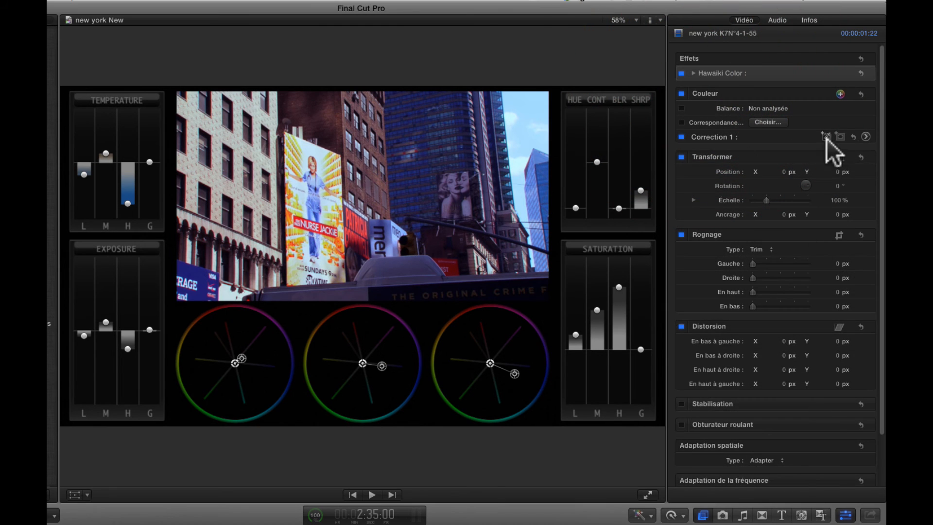
left_click(865, 136)
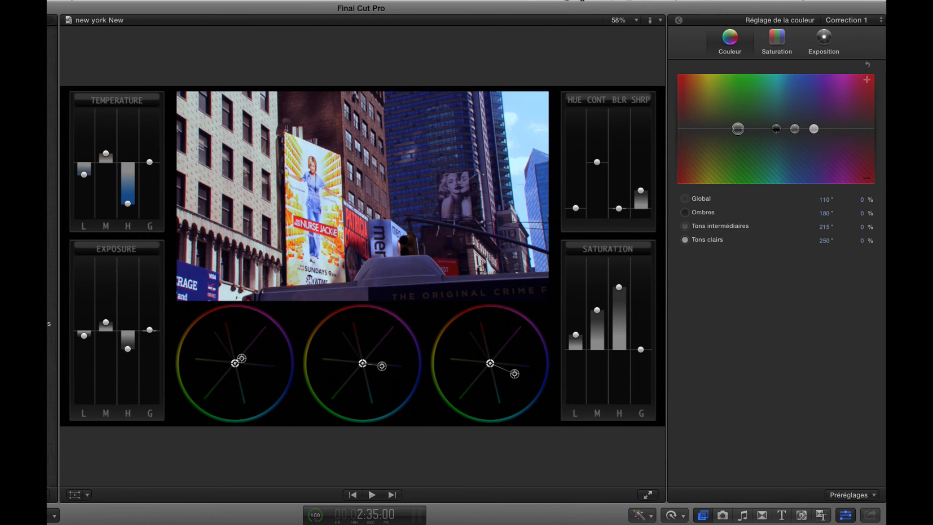
left_click(775, 39)
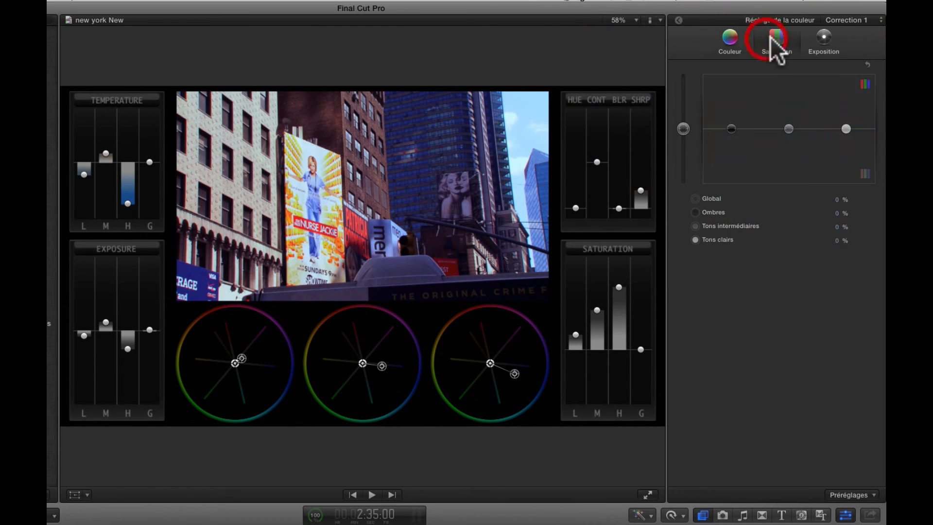
left_click(828, 38)
left_click(730, 39)
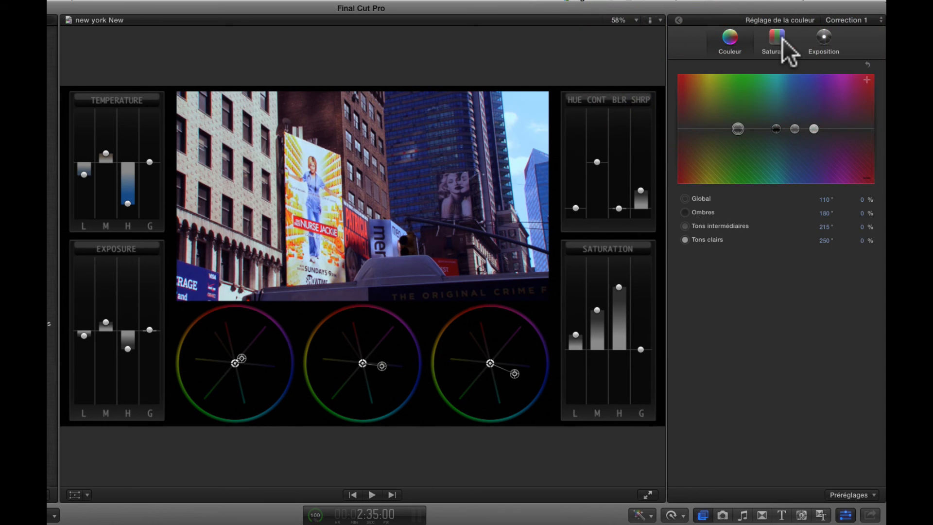
left_click(821, 40)
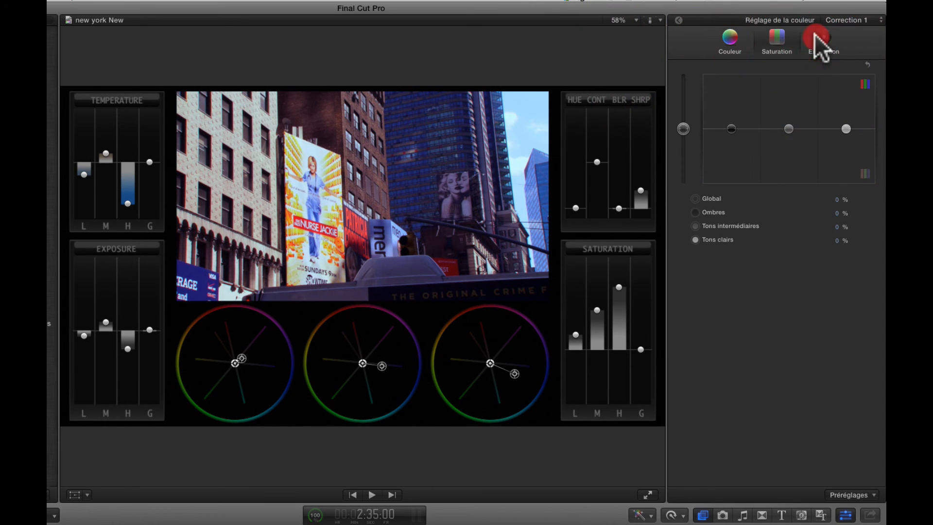
left_click(680, 22)
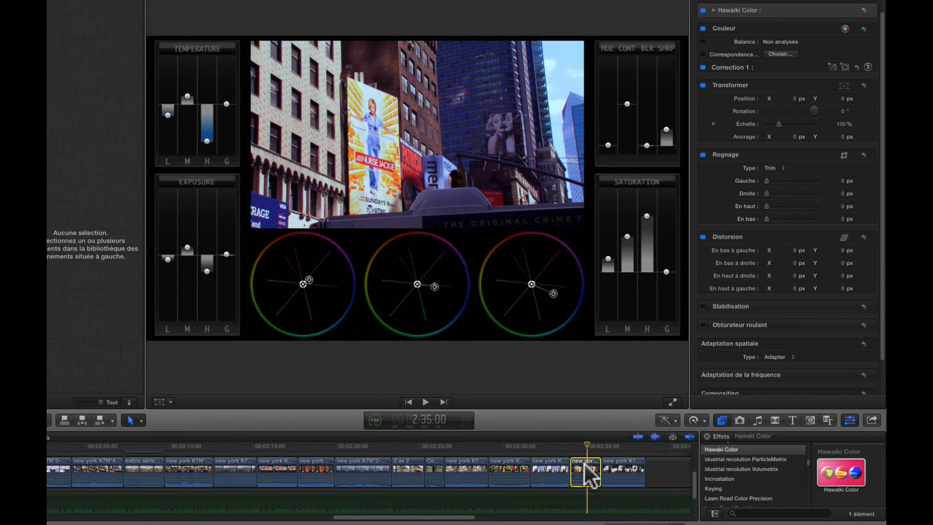
Copy the graded billboard clip and paste only its Hawaiki Color attribute onto the following clip
left_click(585, 465)
key("super+c")
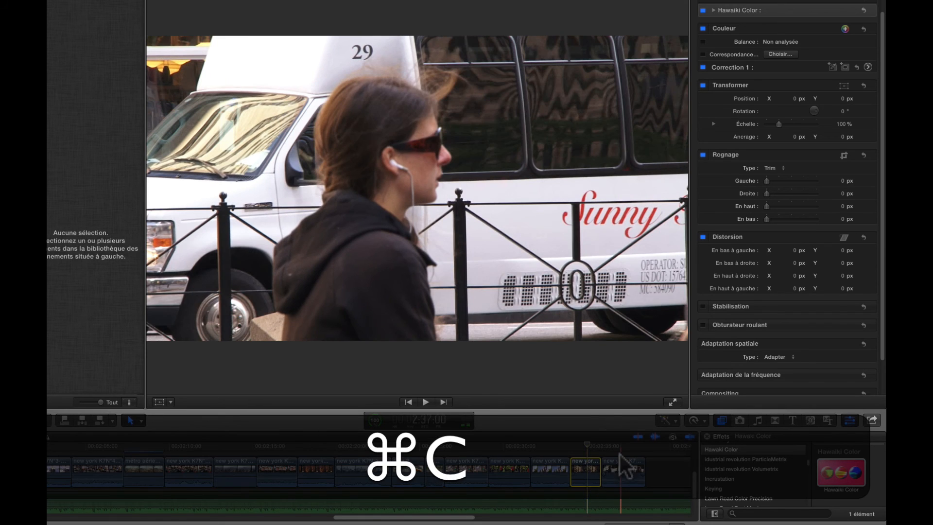
left_click(620, 442)
left_click(616, 468)
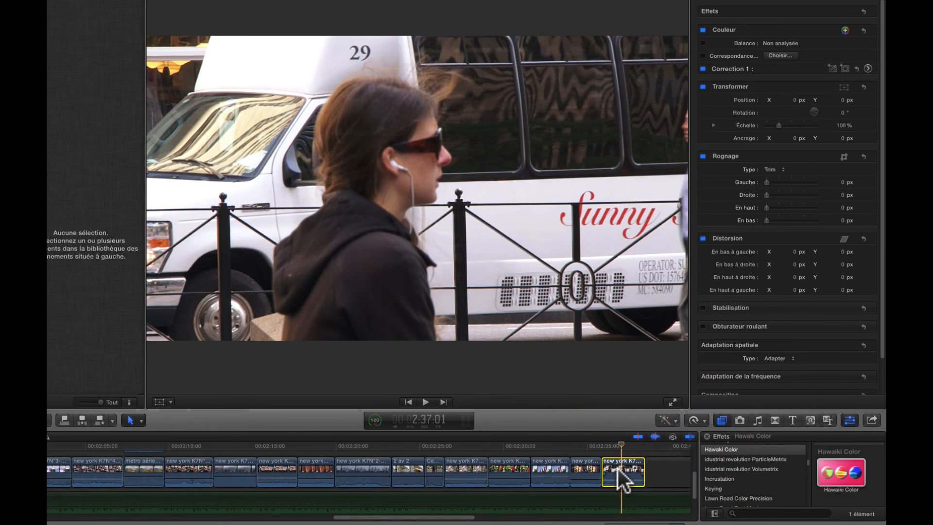
key("super+shift+v")
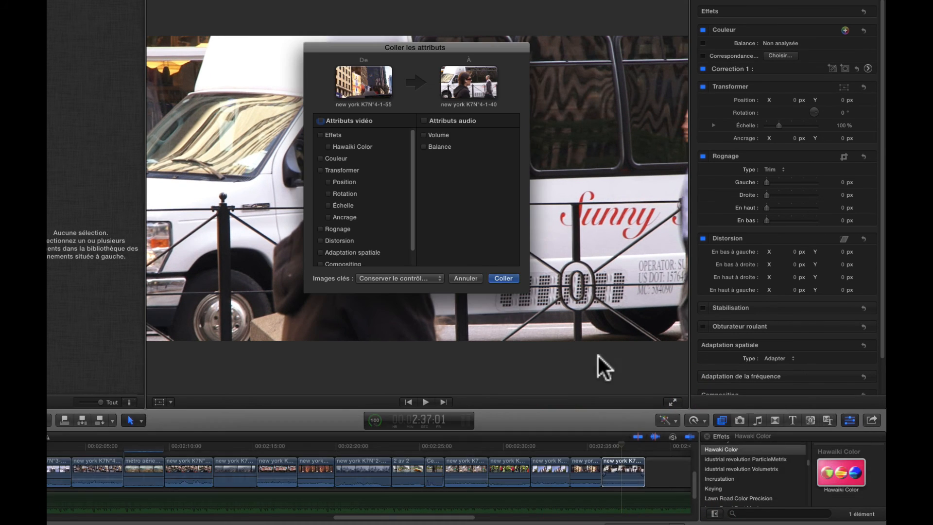
left_click(328, 145)
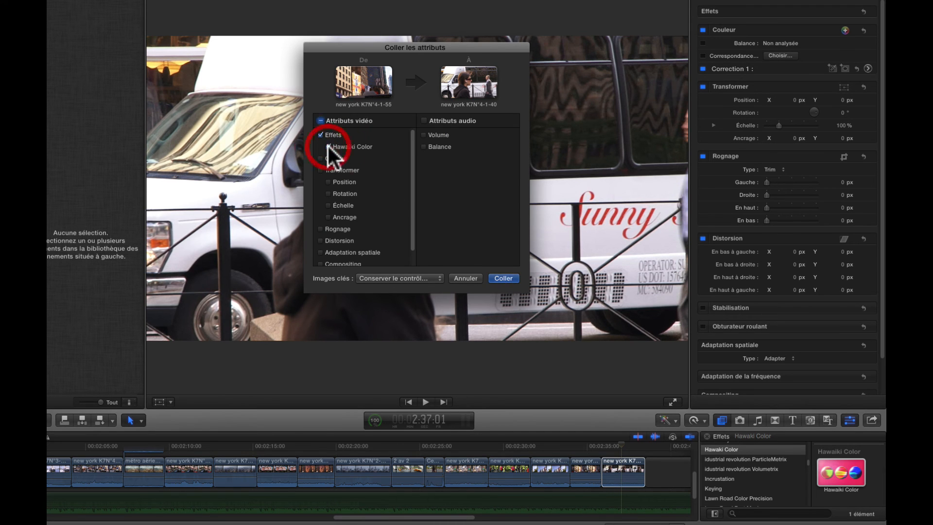
left_click(503, 278)
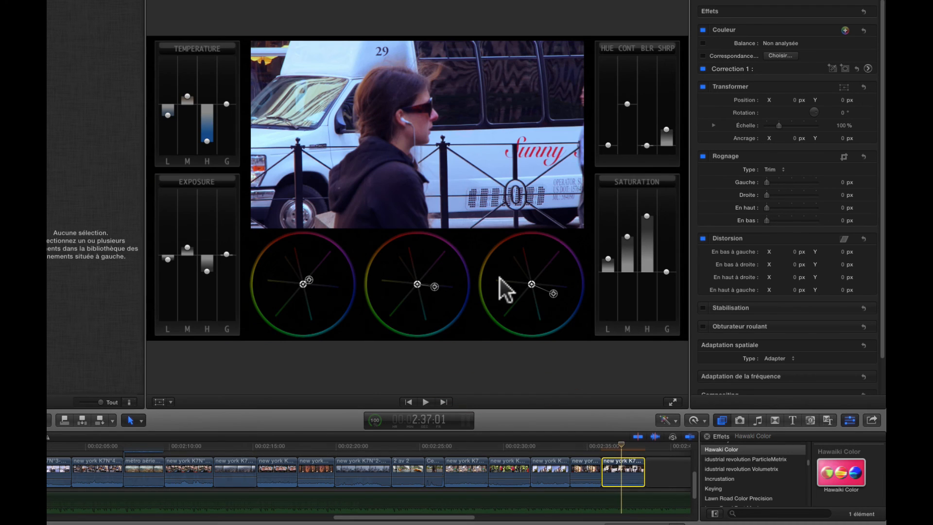
Expand the Hawaiki Color parameters of the white bus clip and enable Commit Grade
left_click(623, 445)
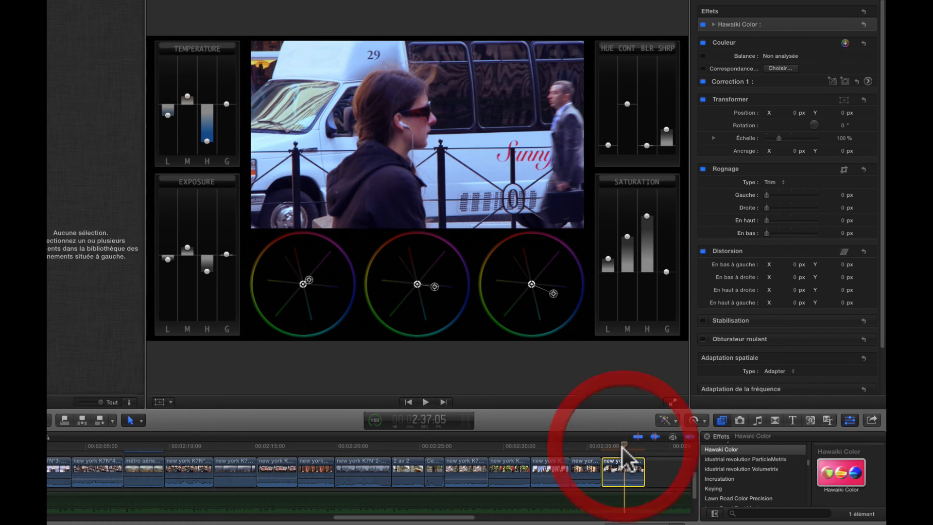
left_click(714, 24)
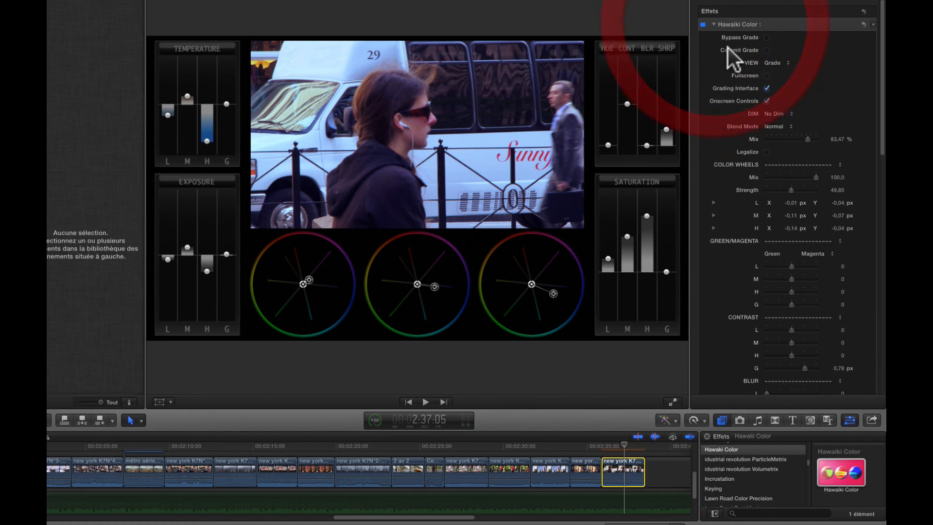
left_click(766, 49)
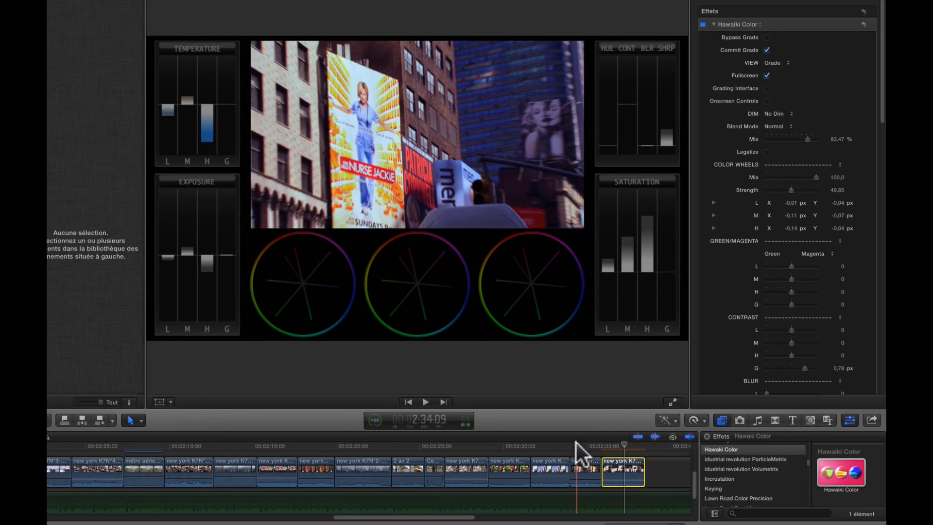
Enable Commit Grade on the preceding billboard clip
left_click(576, 443)
left_click(585, 468)
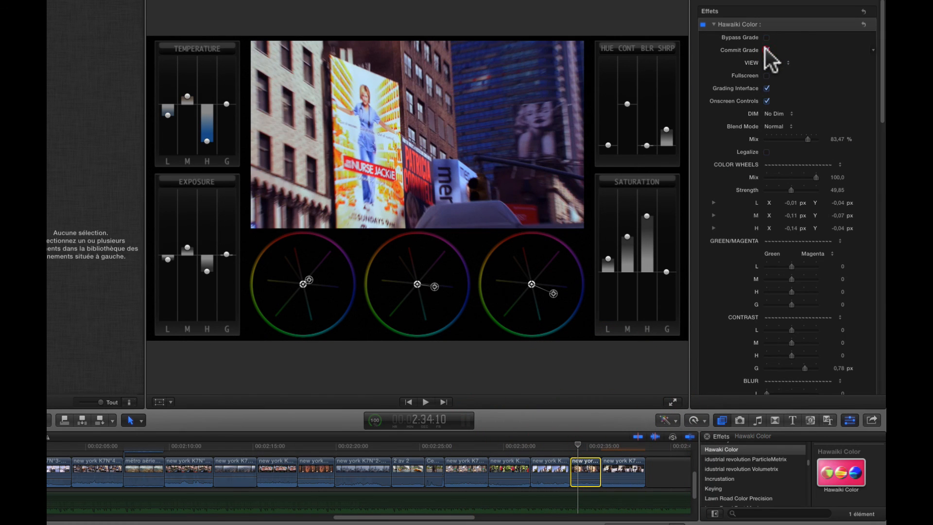
left_click(765, 49)
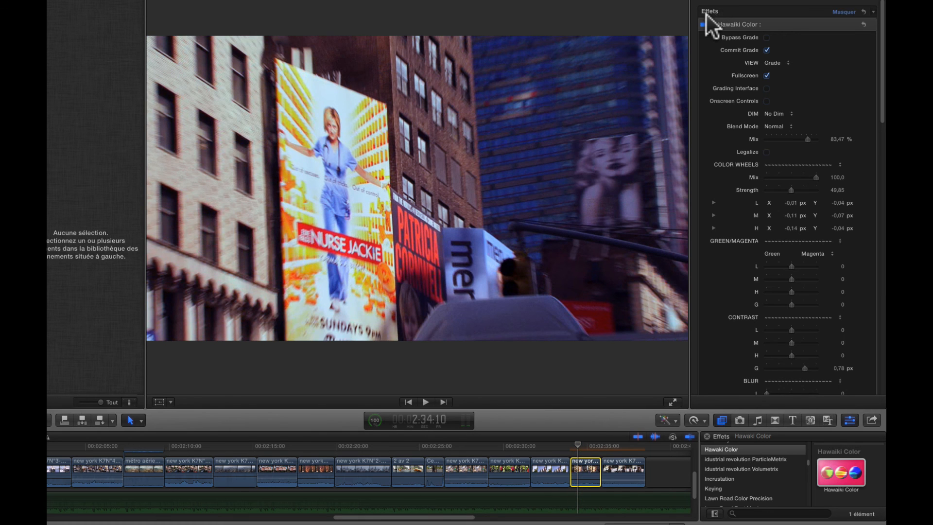
Compare the billboard and bus clips with and without Hawaiki Color, ending on the billboard clip
left_click(703, 25)
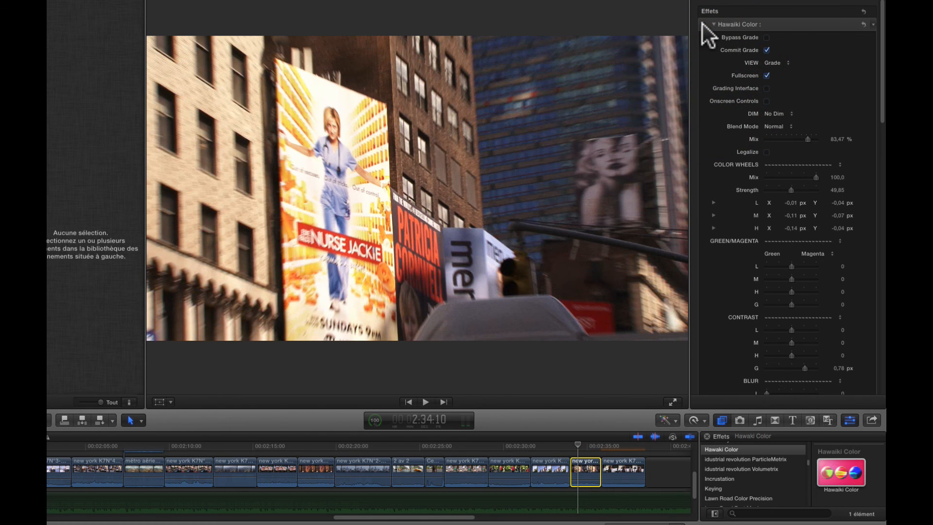
left_click(703, 24)
left_click(702, 24)
left_click(703, 24)
left_click(625, 465)
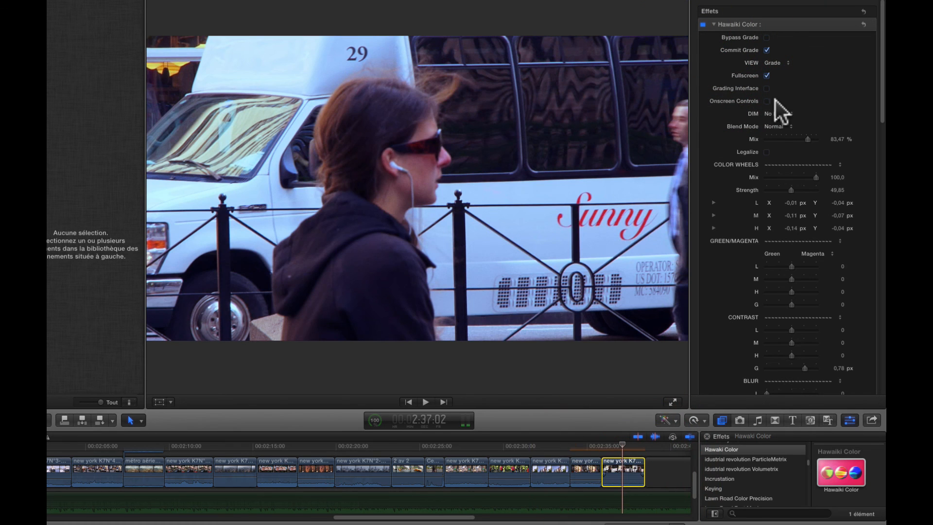
left_click(703, 24)
left_click(703, 24)
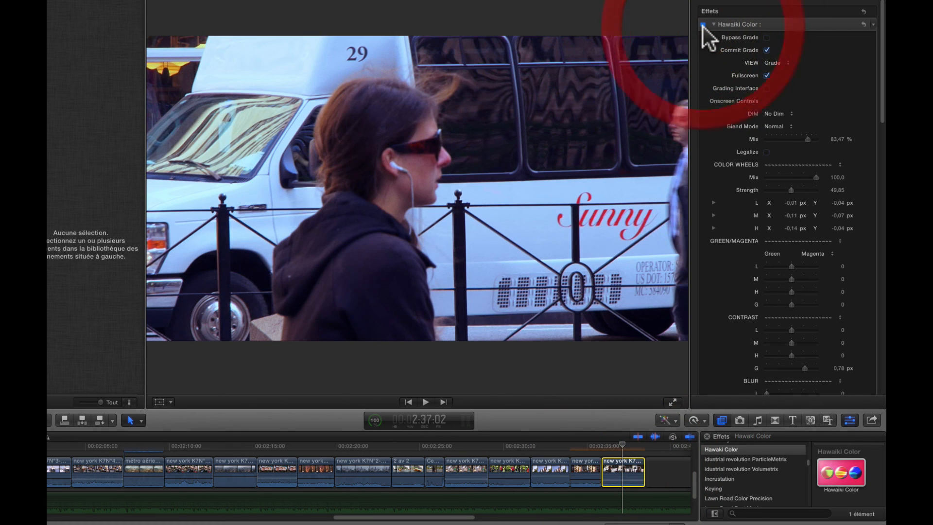
left_click(583, 448)
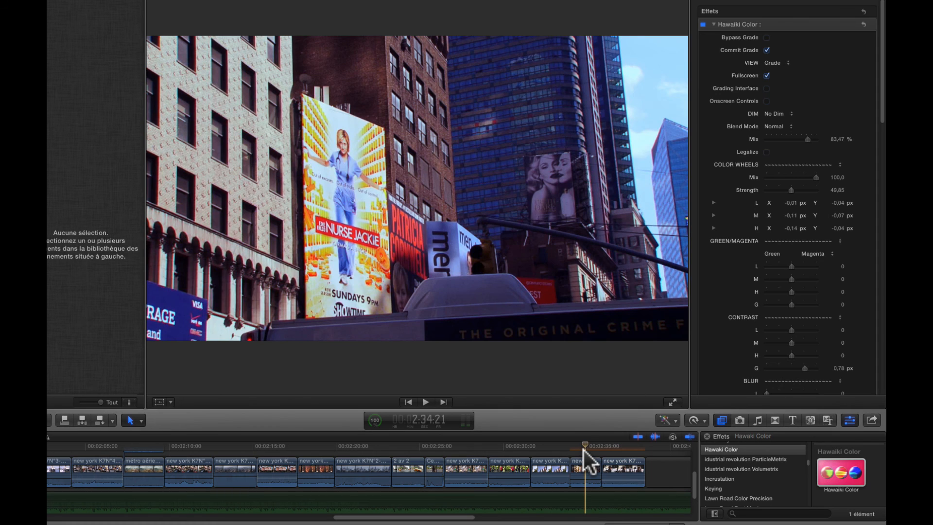